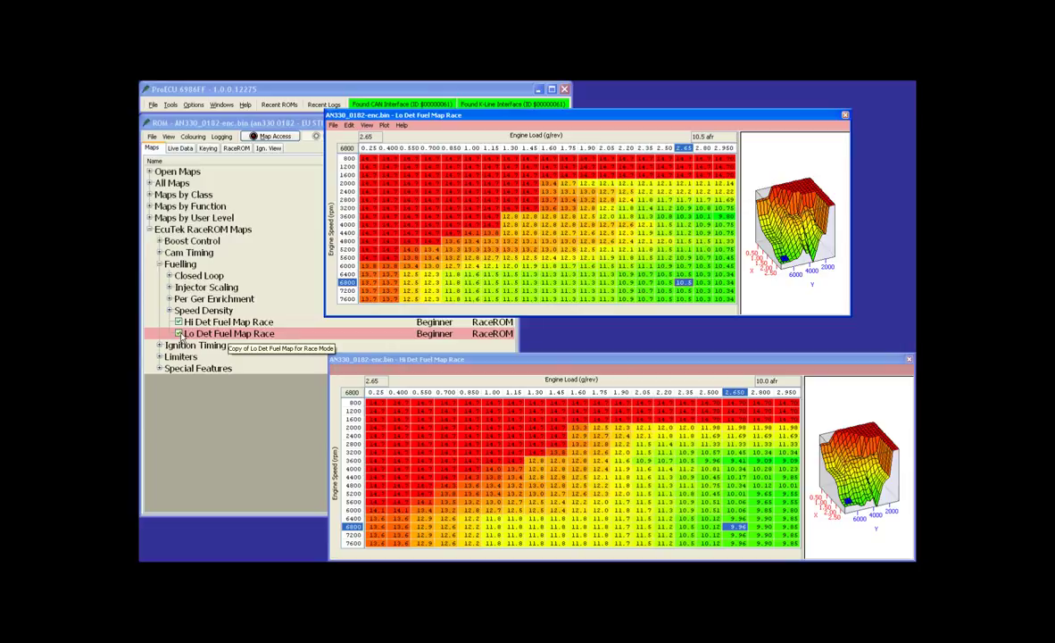
Compare the Hi Det and Lo Det race fuel maps, including the 4400 rpm, 2.35 g/rev cell in each, and close the Hi Det map
click(386, 362)
drag(382, 341, 384, 332)
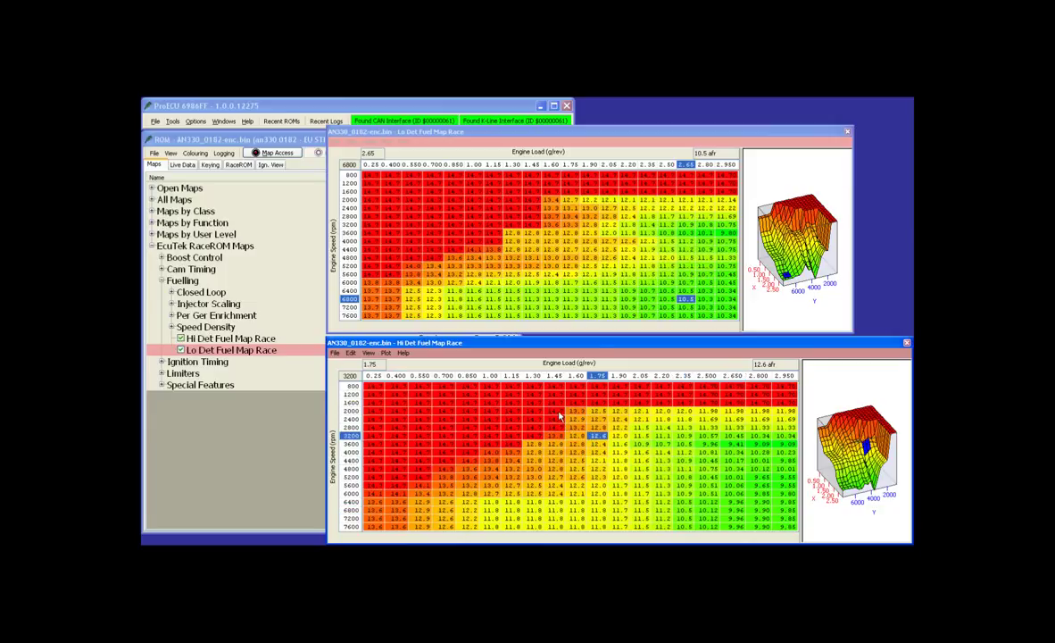
drag(554, 411, 794, 527)
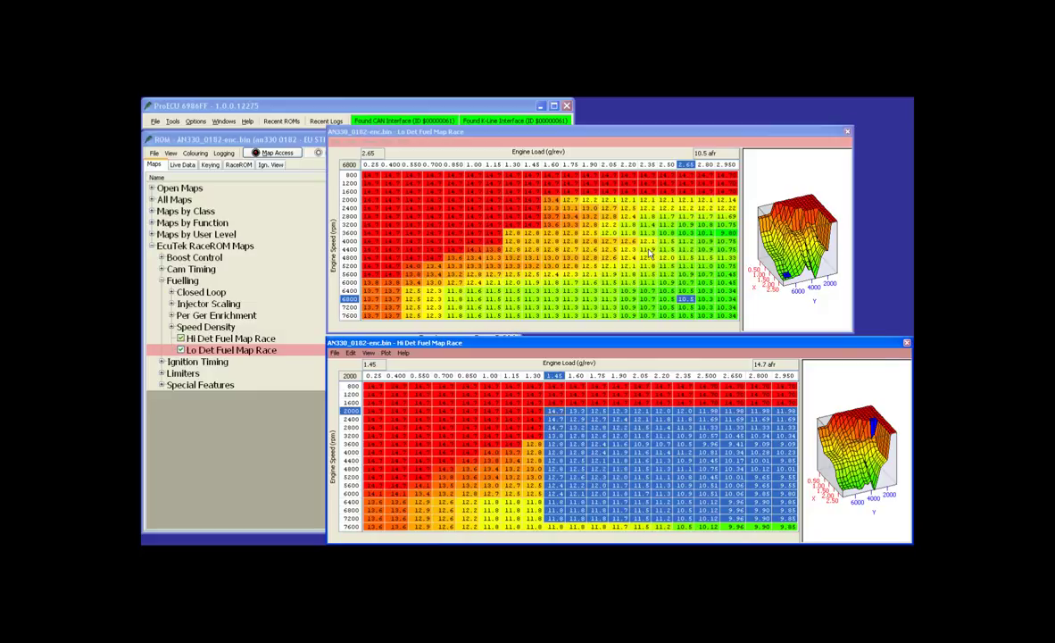
click(649, 252)
click(683, 457)
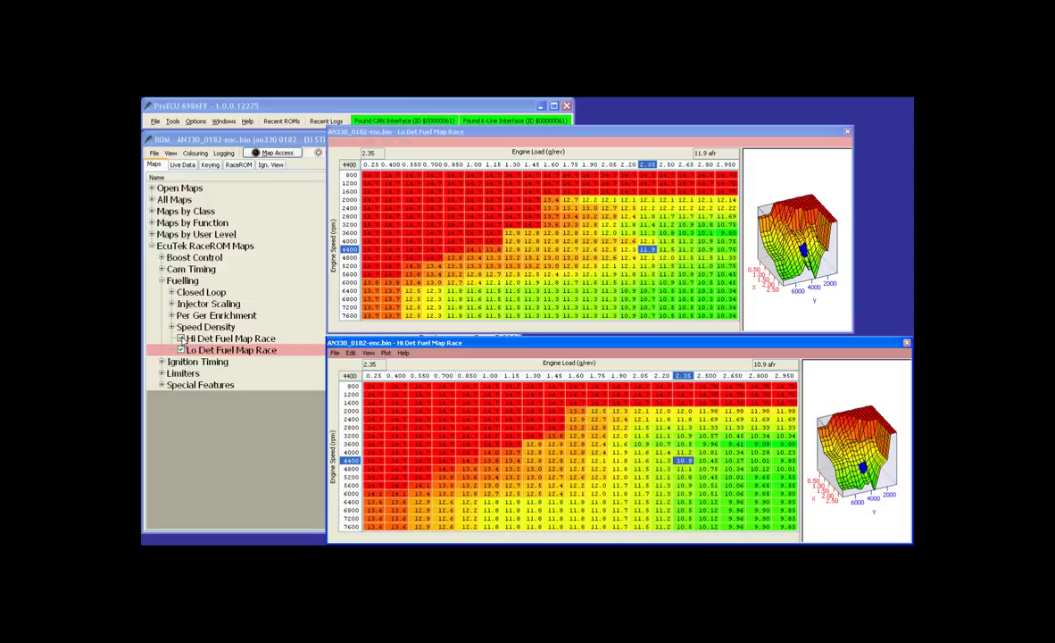
click(182, 340)
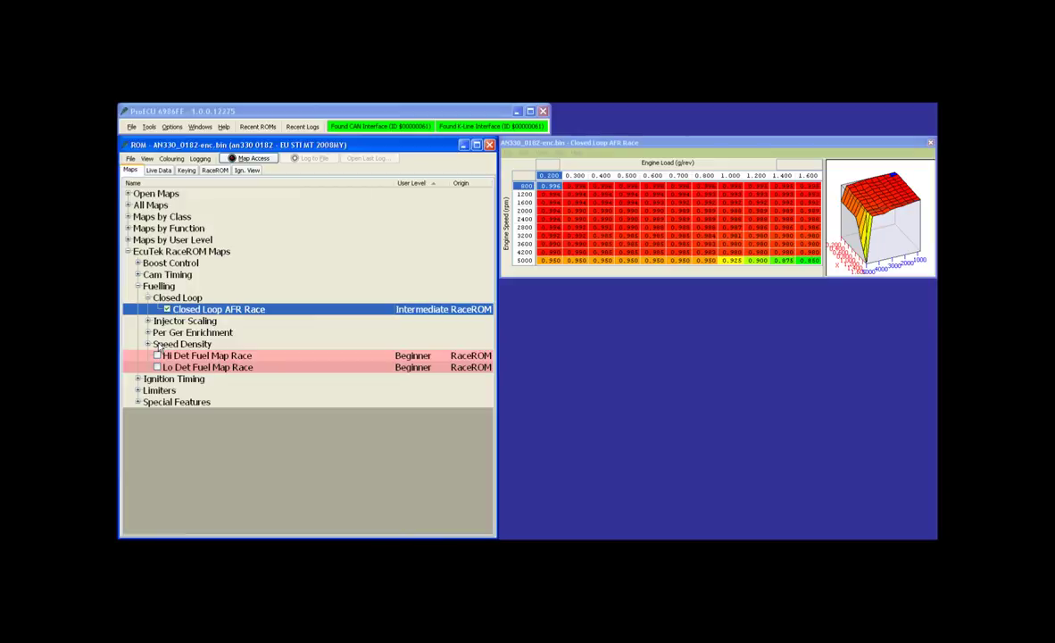
Examine the Closed Loop AFR Race lambda targets from mid-load cells to 5000 rpm at 1.600 g/rev, and close the map
click(804, 260)
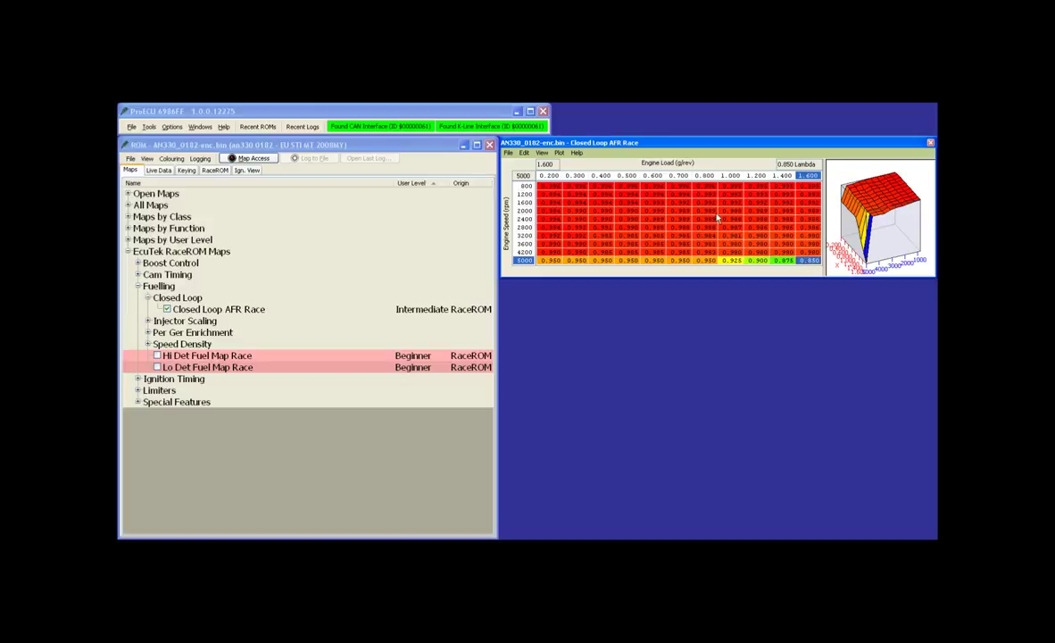
click(681, 219)
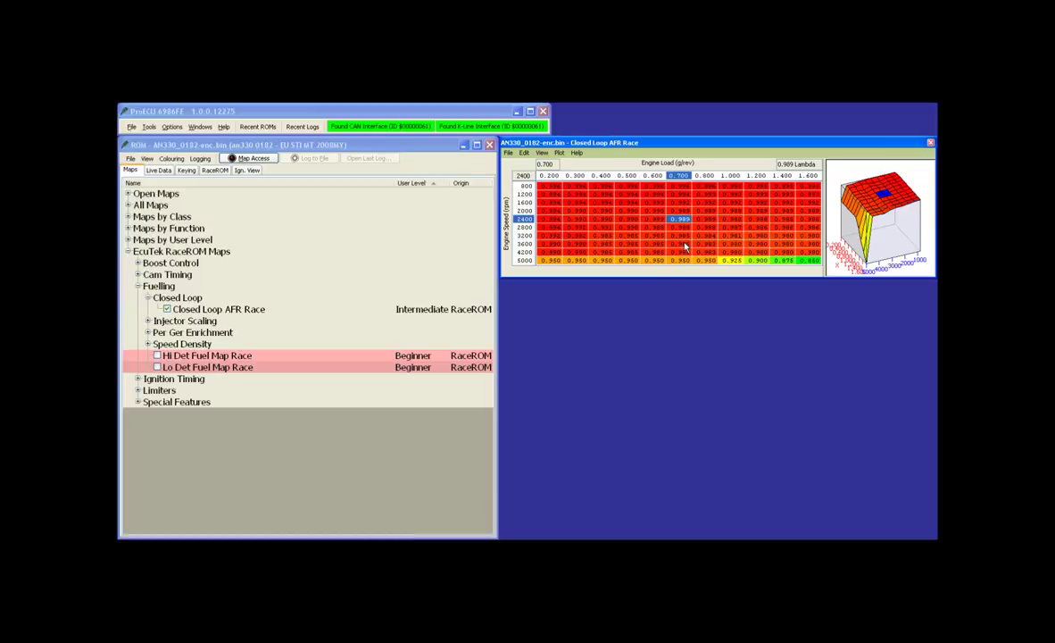
drag(679, 243, 817, 264)
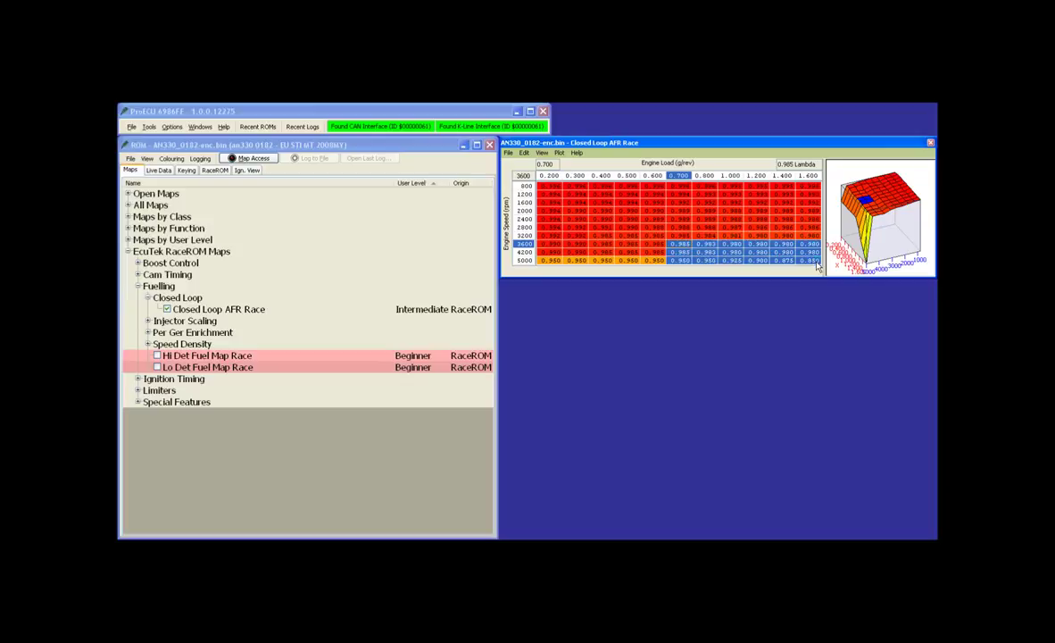
click(809, 261)
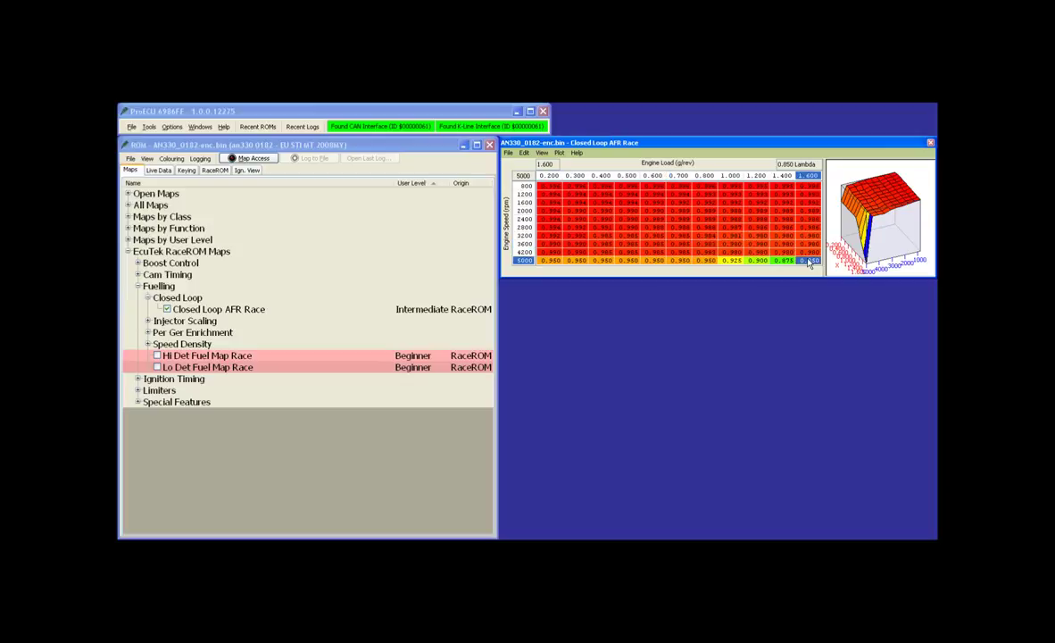
click(681, 219)
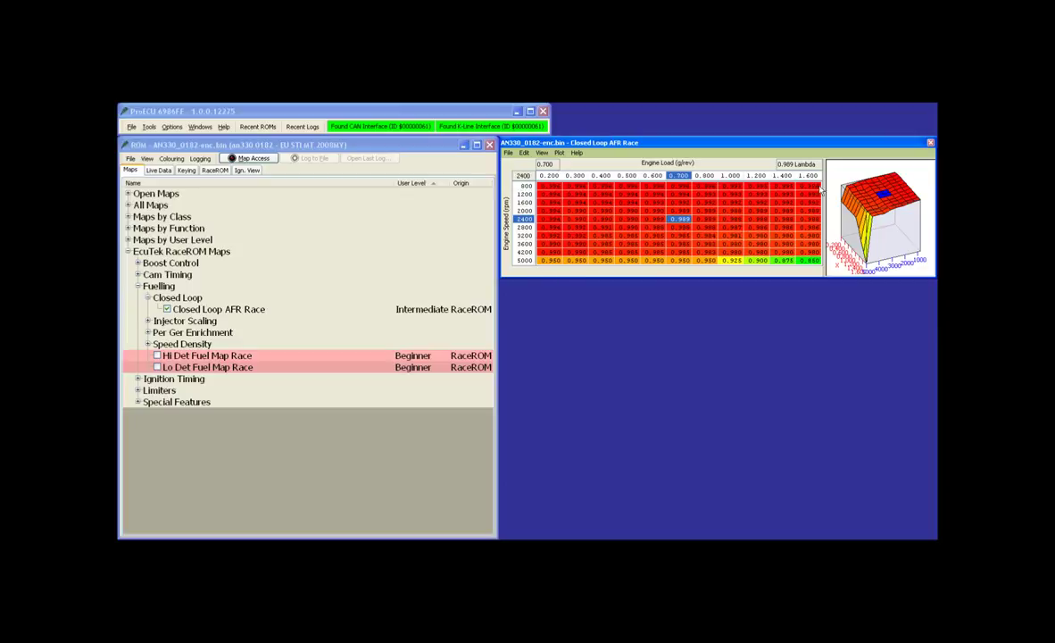
click(805, 261)
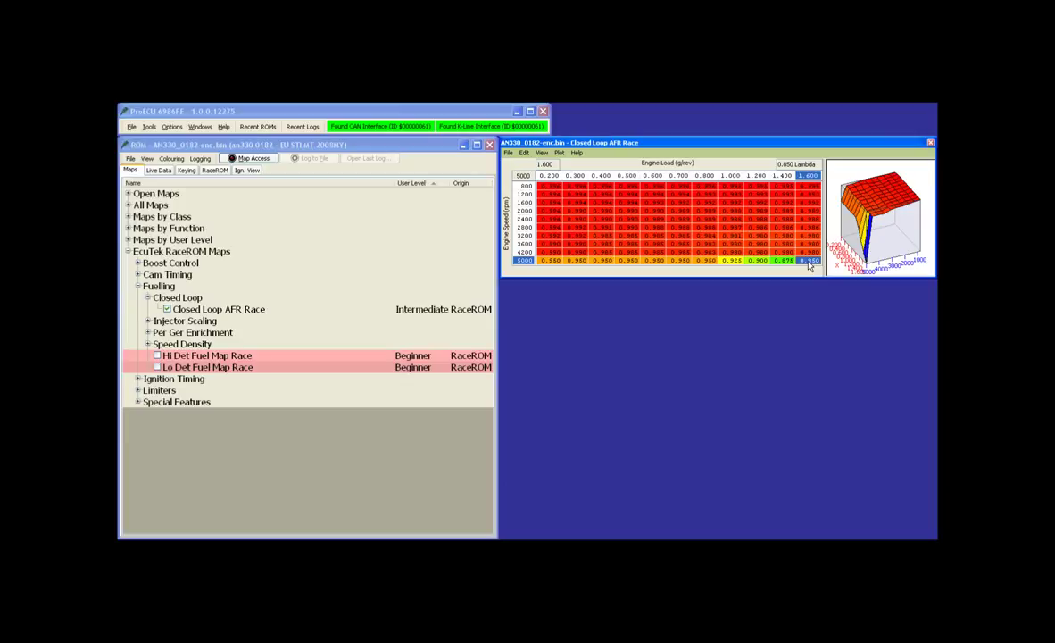
click(730, 210)
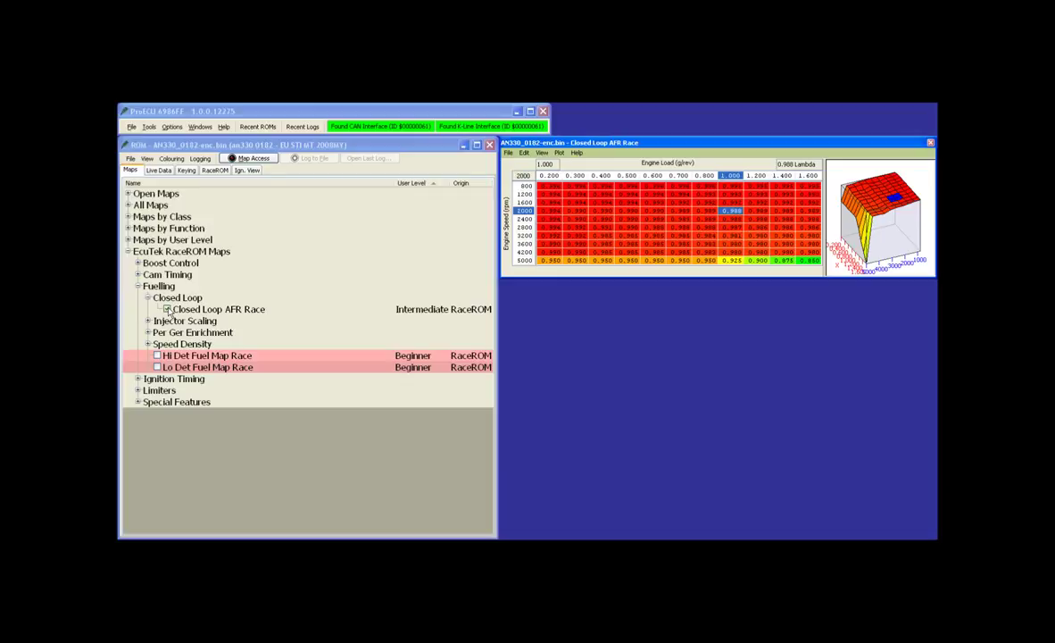
click(166, 310)
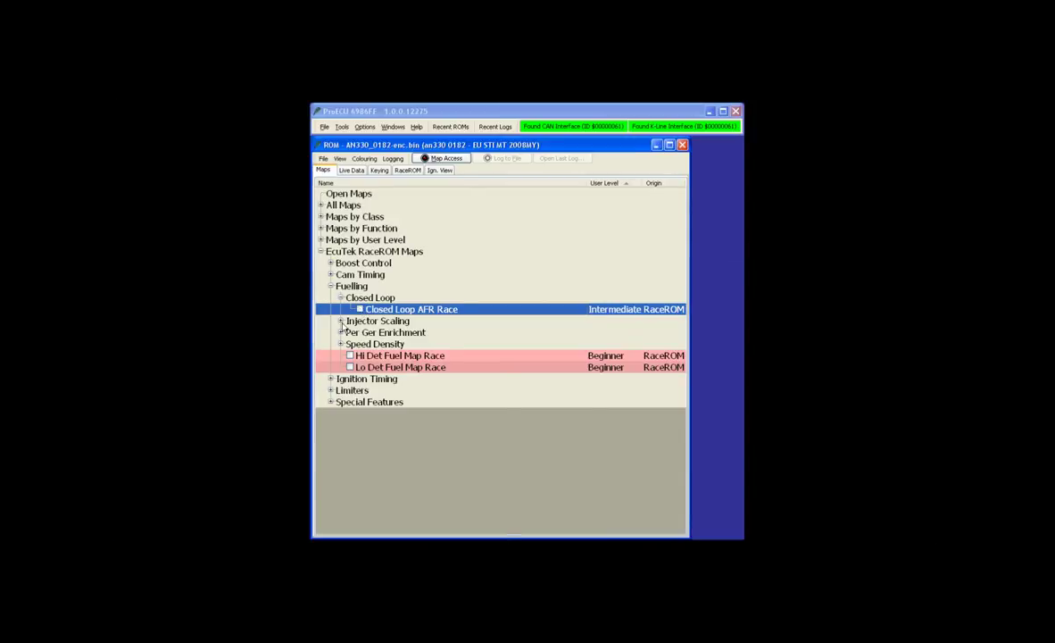
Open the Injector Flow Scaling Race map from the Injector Scaling group to view the injector scaling value
double_click(185, 320)
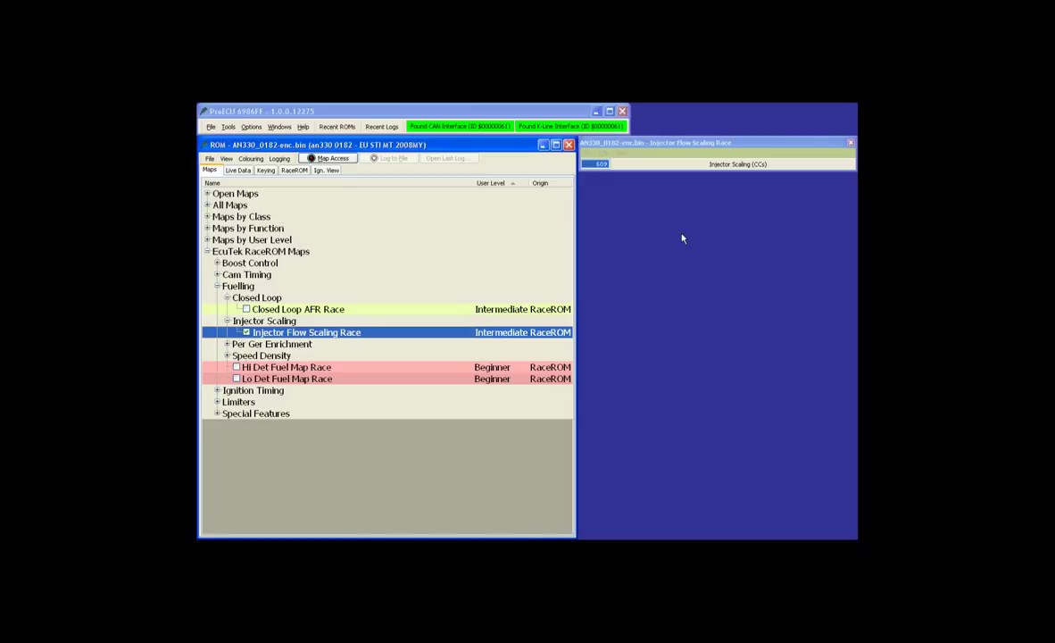
drag(675, 147, 675, 167)
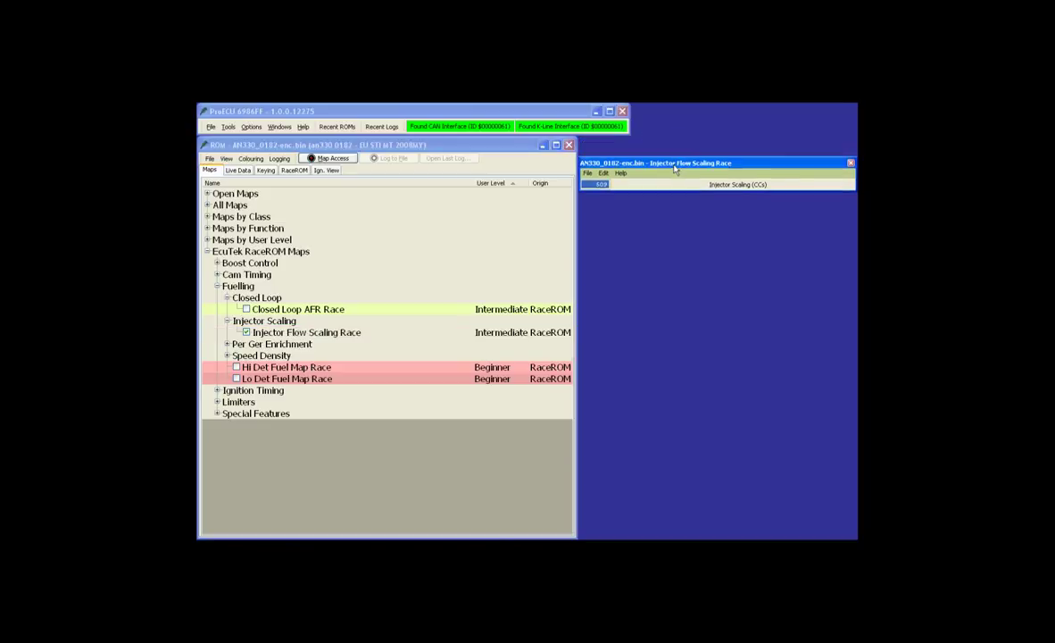
click(258, 332)
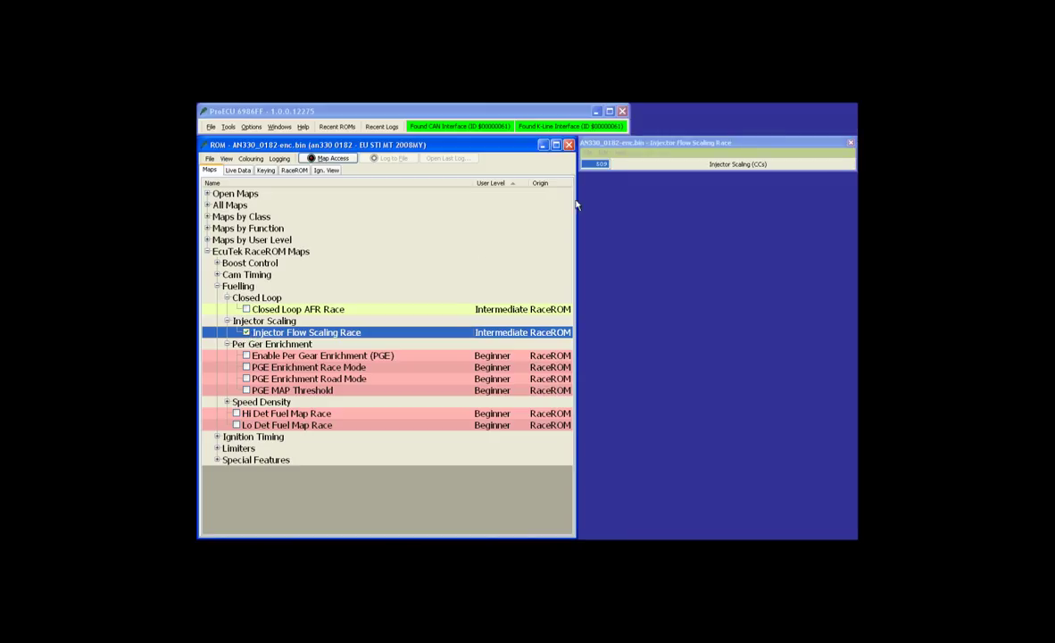
Try scaling the race injector flow value by percentage to 382 cc, and abandon all changes to the map
double_click(606, 171)
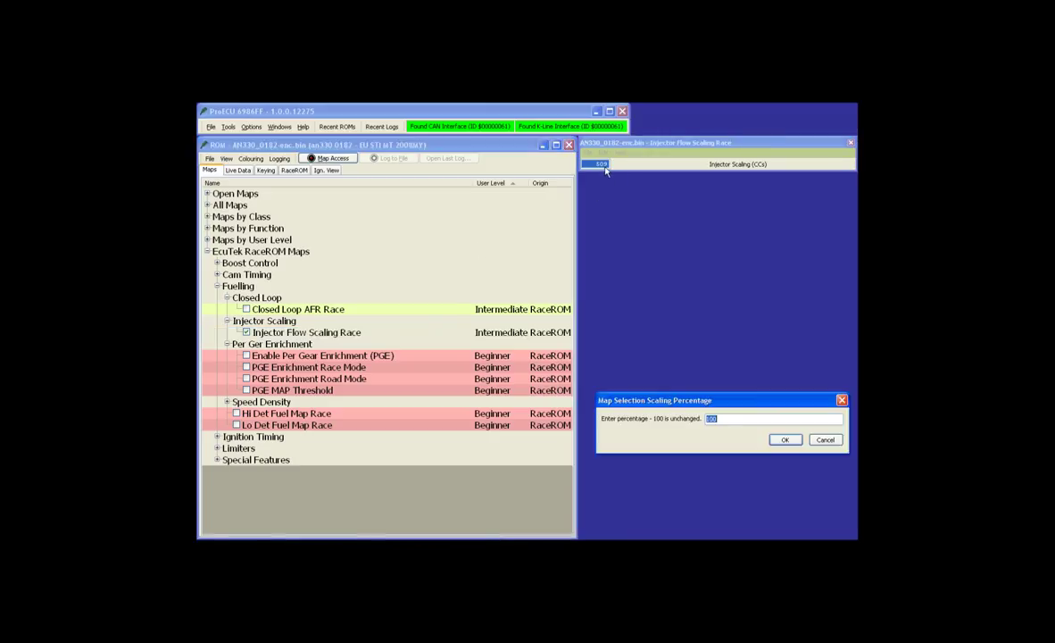
key(Return)
mouse_move(605, 171)
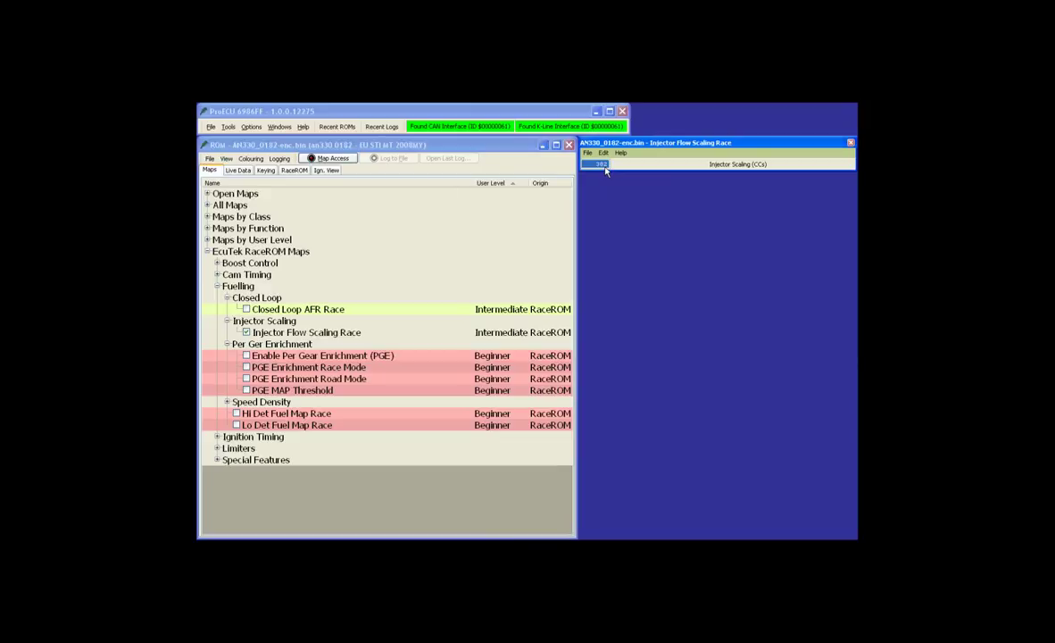
click(603, 153)
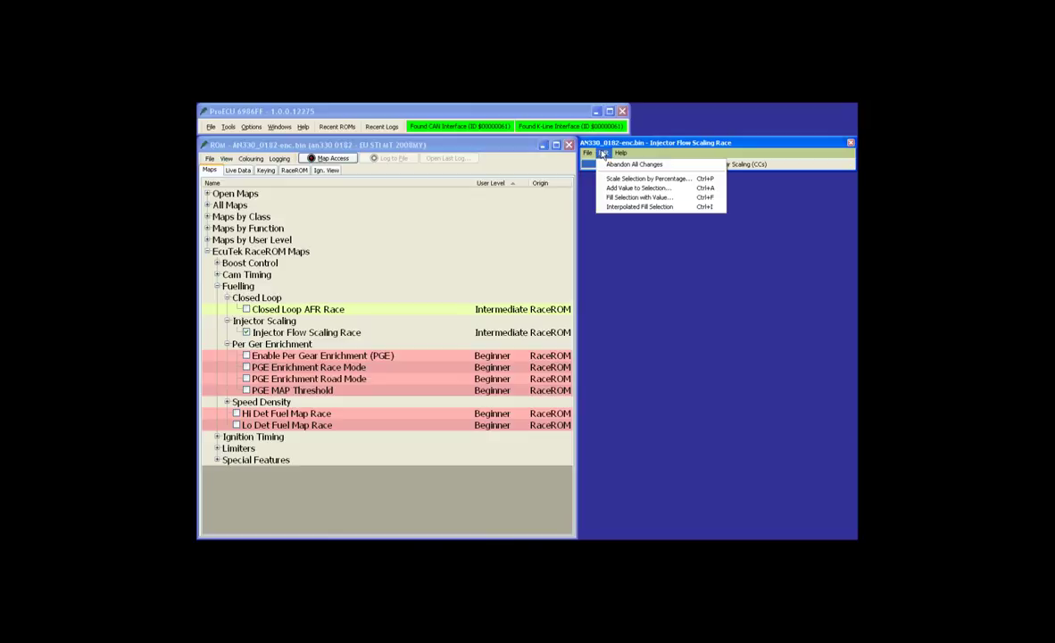
click(616, 164)
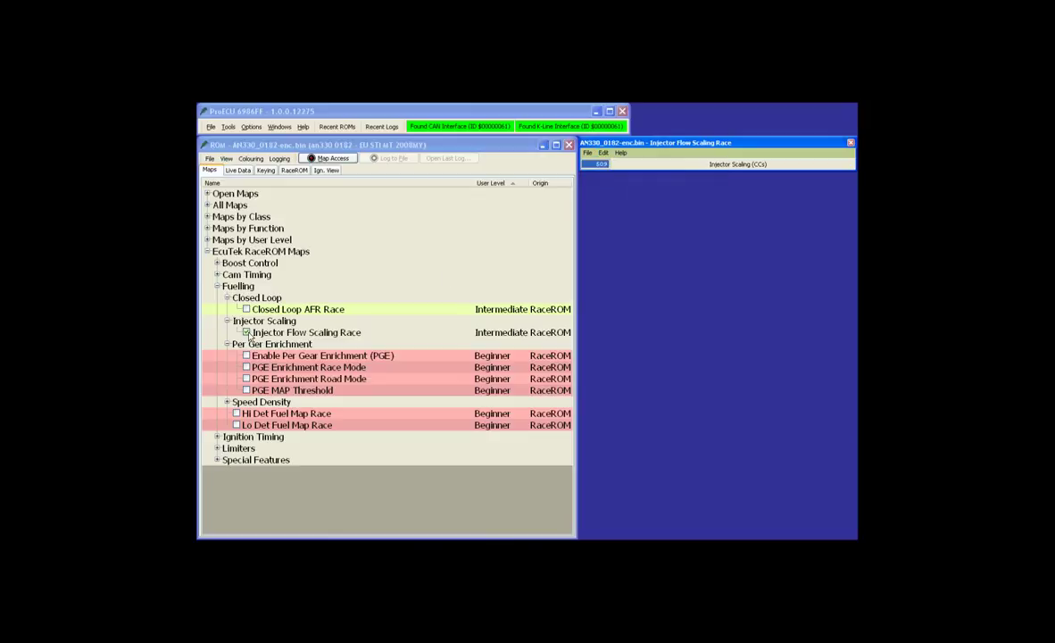
Close the Injector Flow Scaling Race map and open the PGE enable, Race Mode, Road Mode and MAP Threshold maps
click(249, 333)
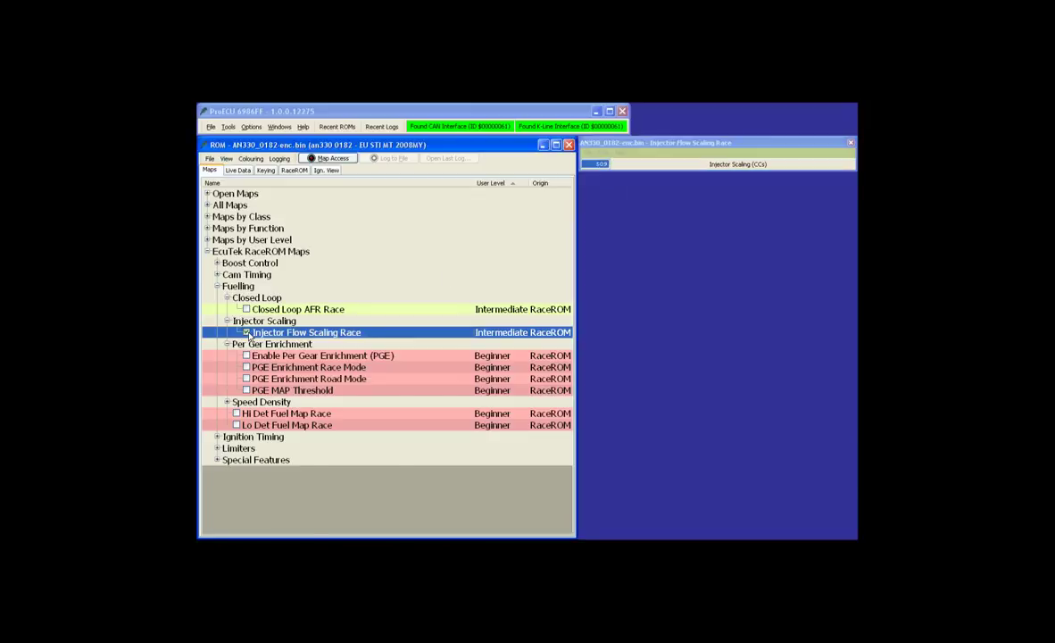
click(247, 332)
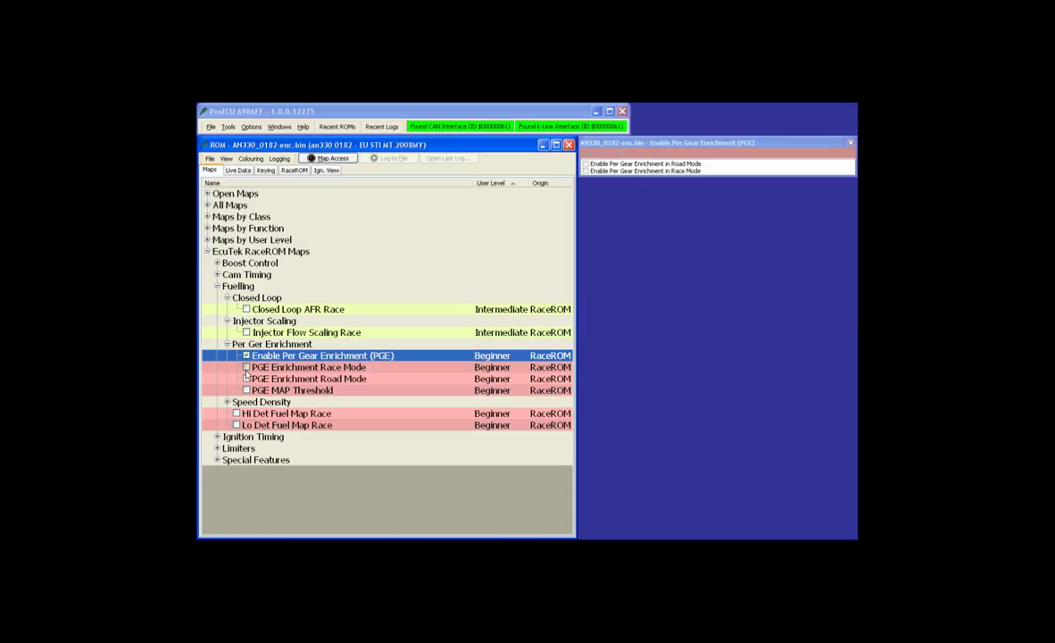
click(246, 367)
click(246, 378)
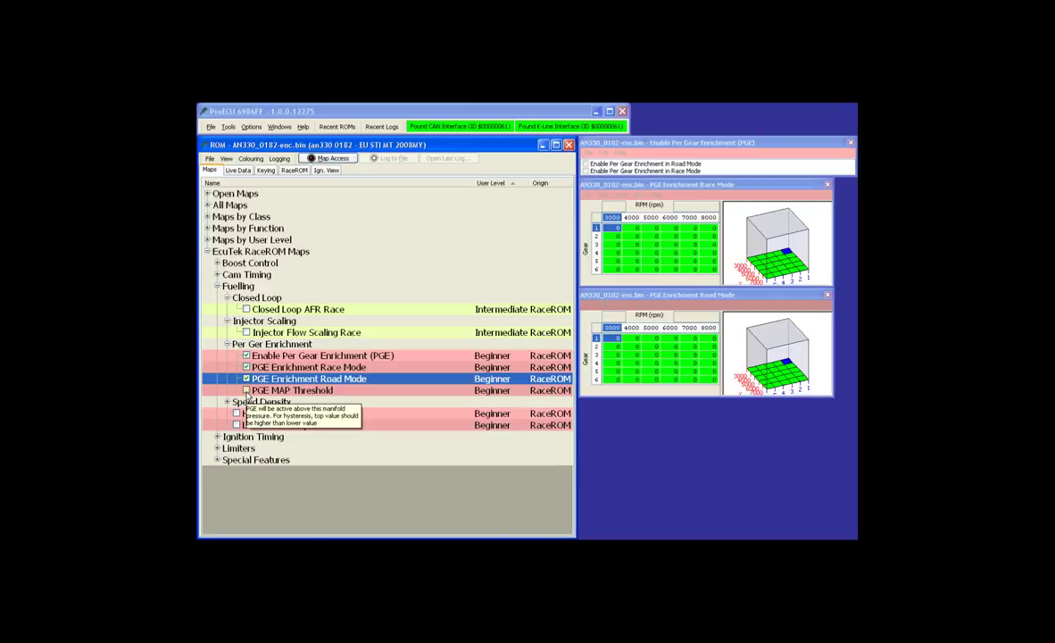
click(246, 390)
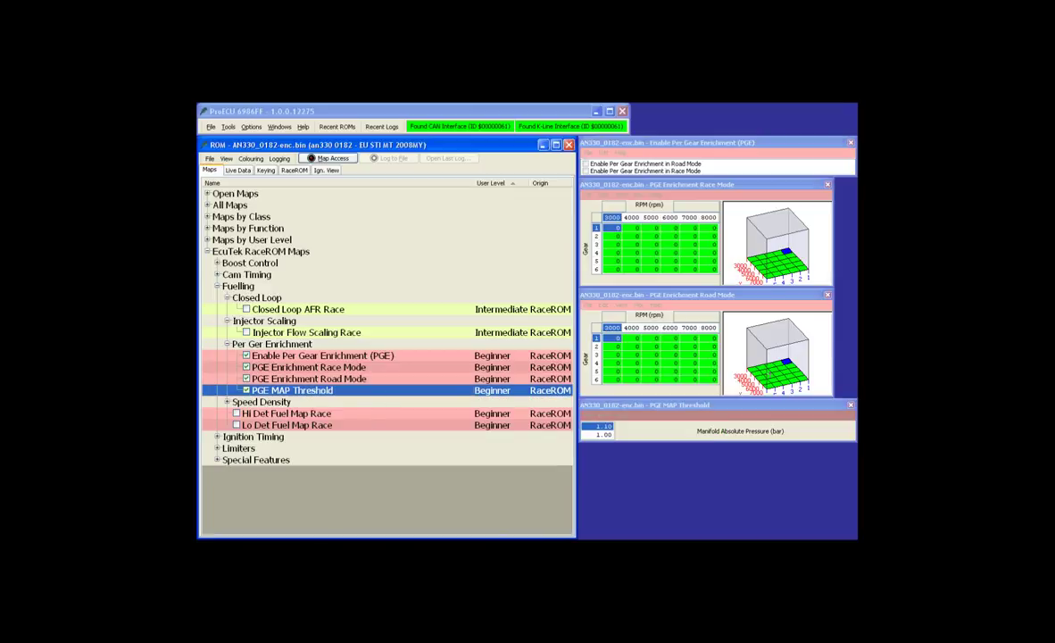
Review the per gear enrichment enable options and the Race Mode table cells for gear 4 at 6000 rpm and gear 6 at 7000 rpm
click(787, 304)
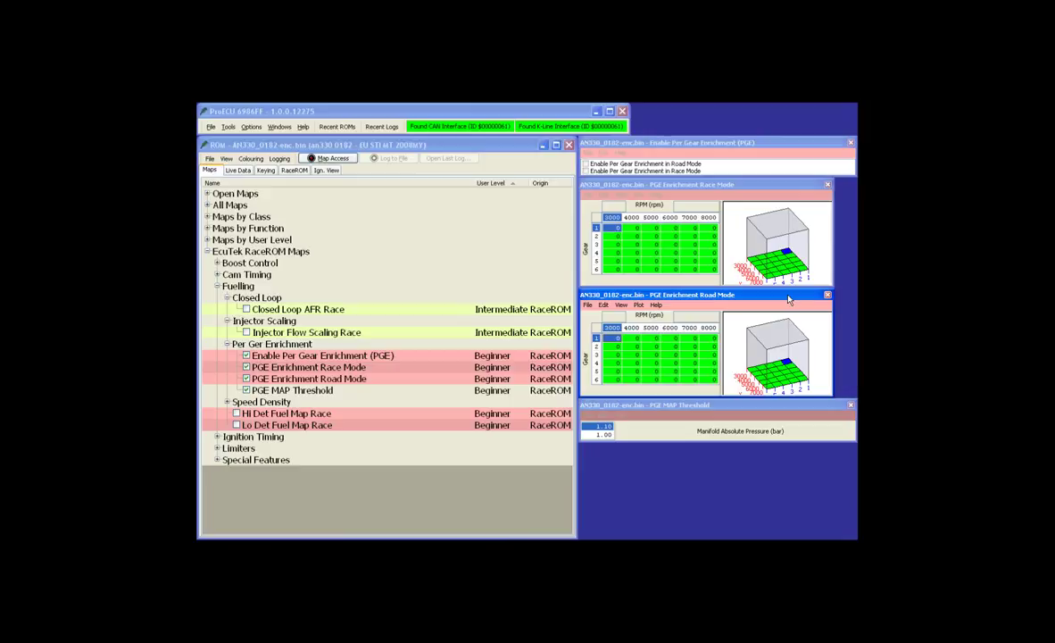
click(682, 151)
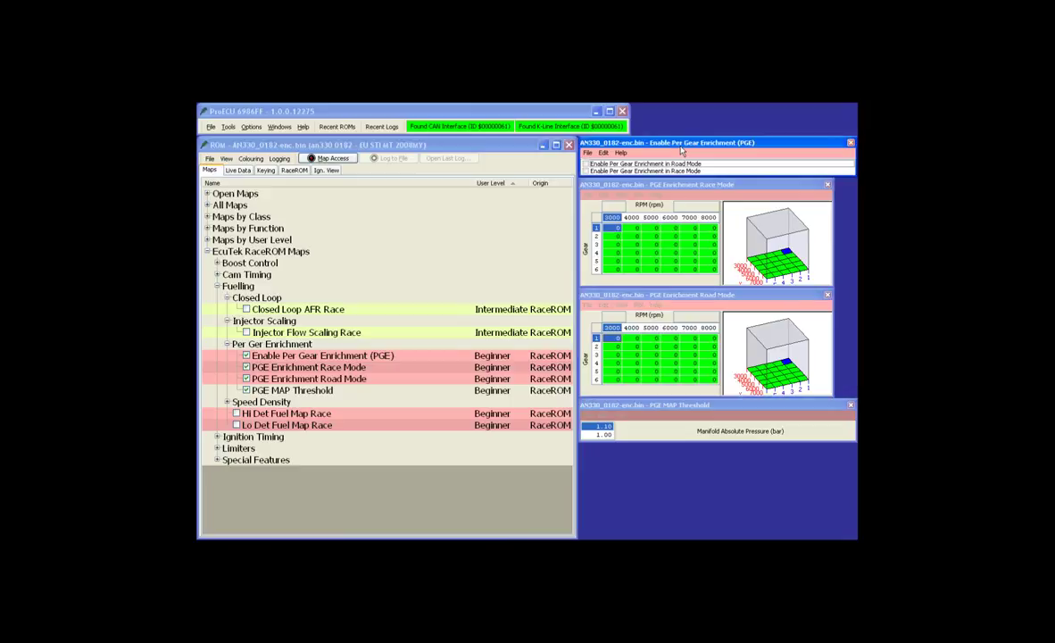
click(627, 184)
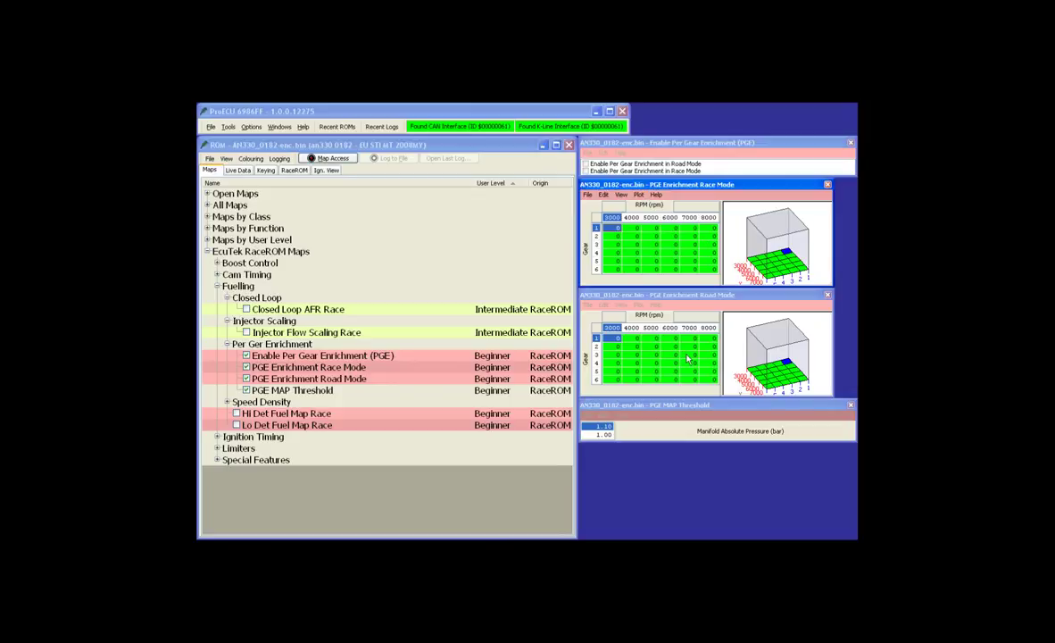
click(673, 254)
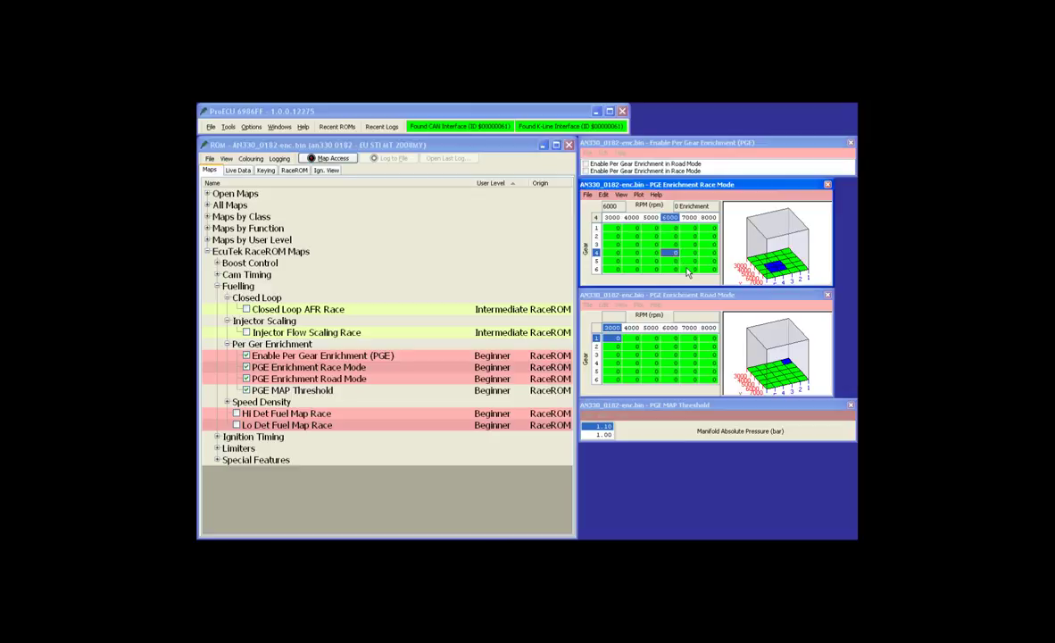
click(688, 270)
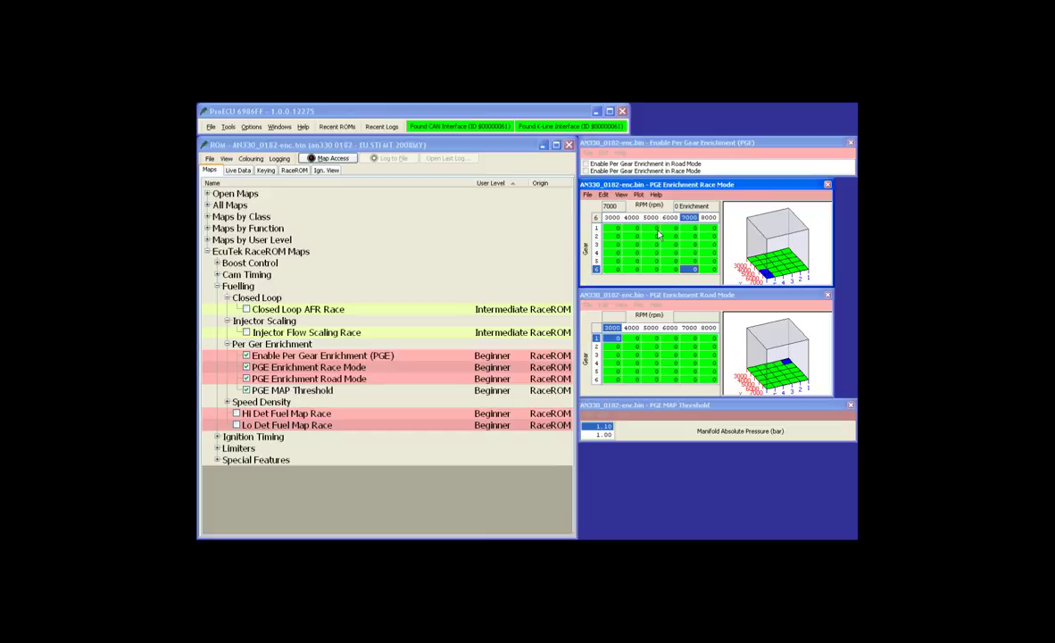
Examine the PGE MAP Threshold values and the Road Mode enrichment cells for gears 3 and 4 around 5000 to 6000 rpm
click(688, 407)
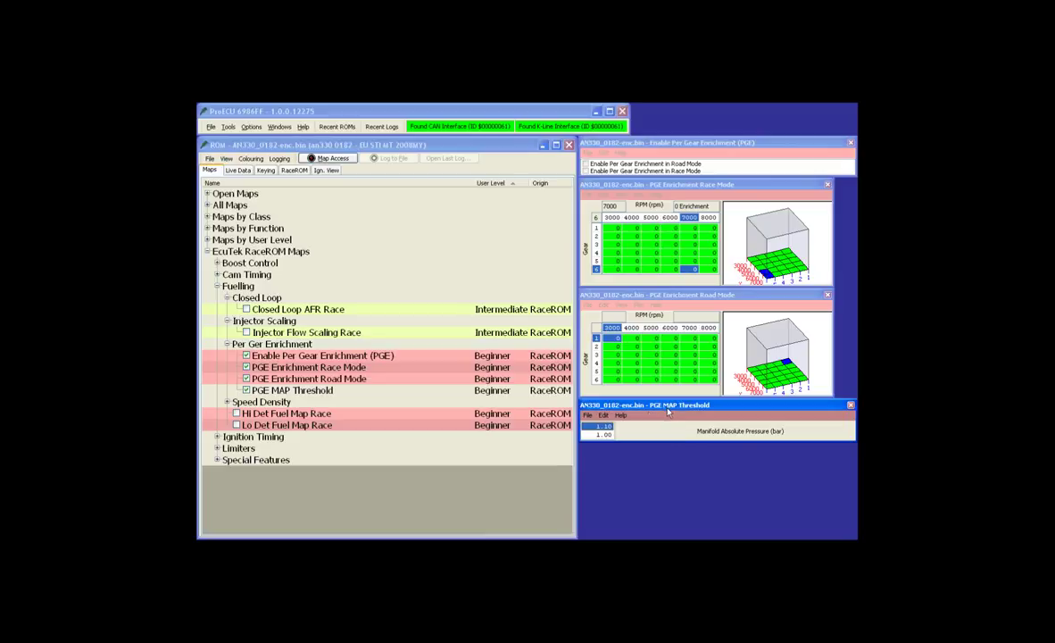
click(656, 357)
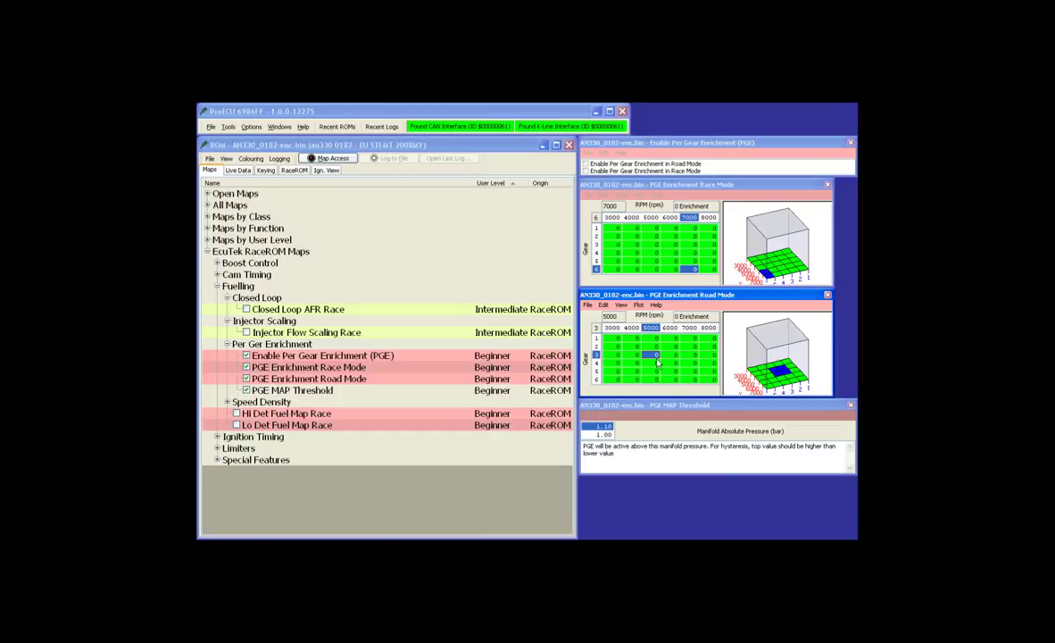
key(Right)
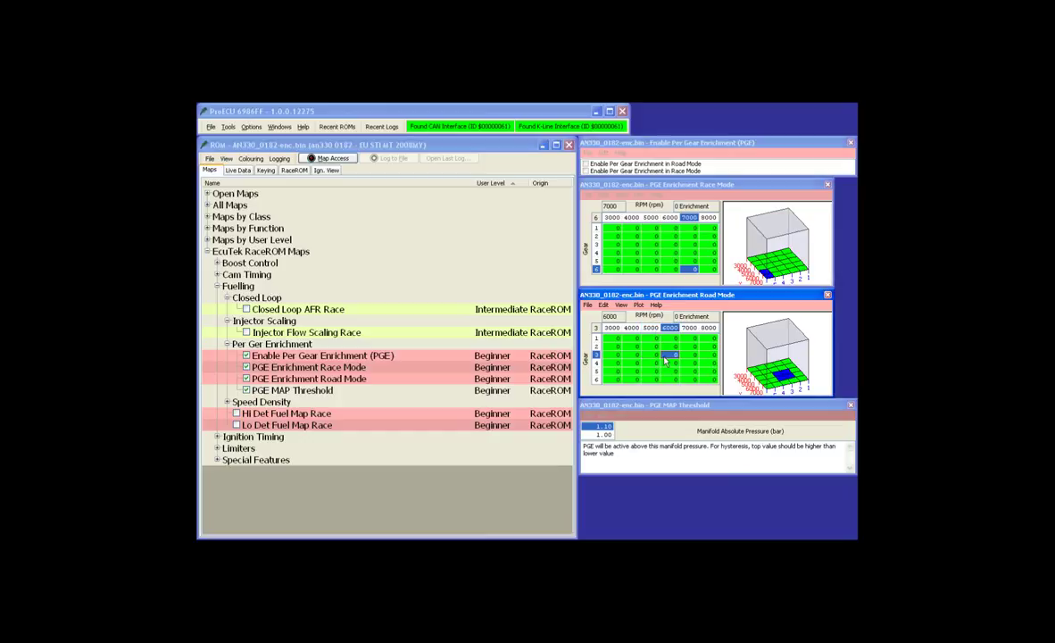
click(616, 434)
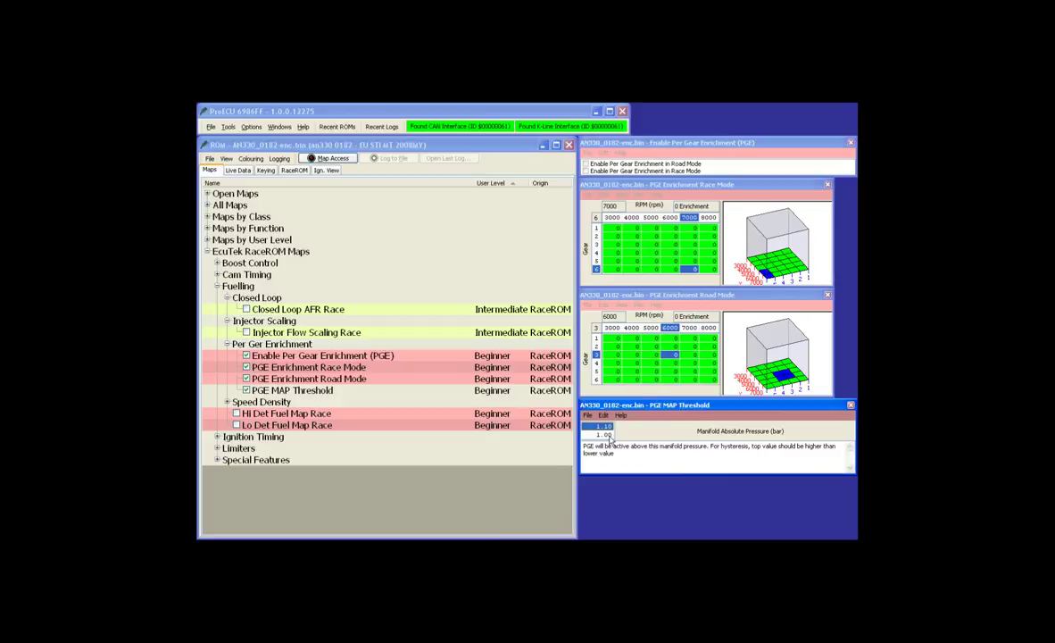
click(663, 360)
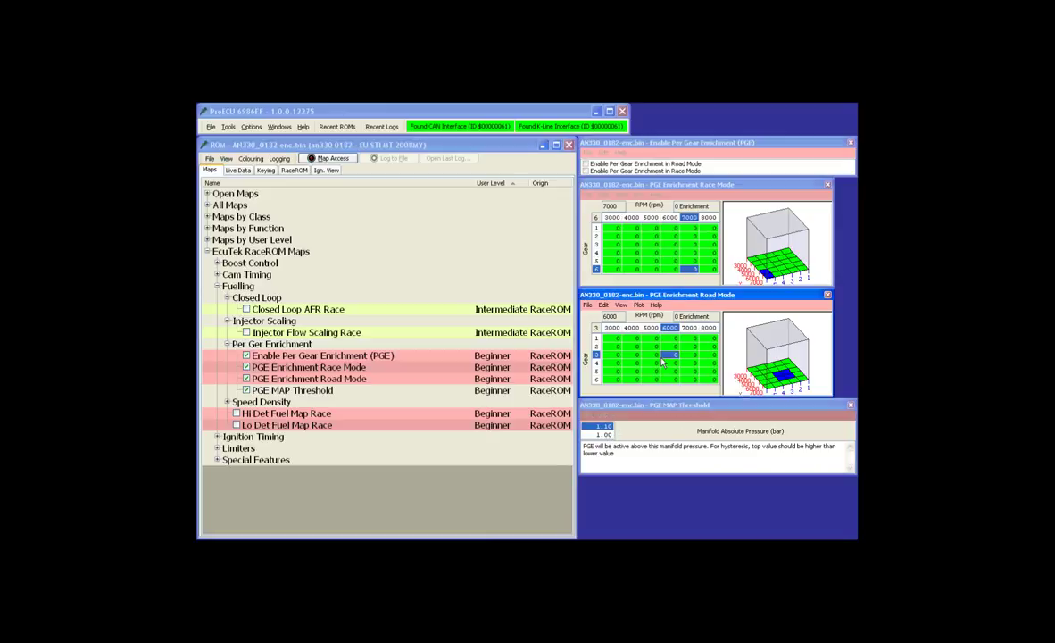
key(Left)
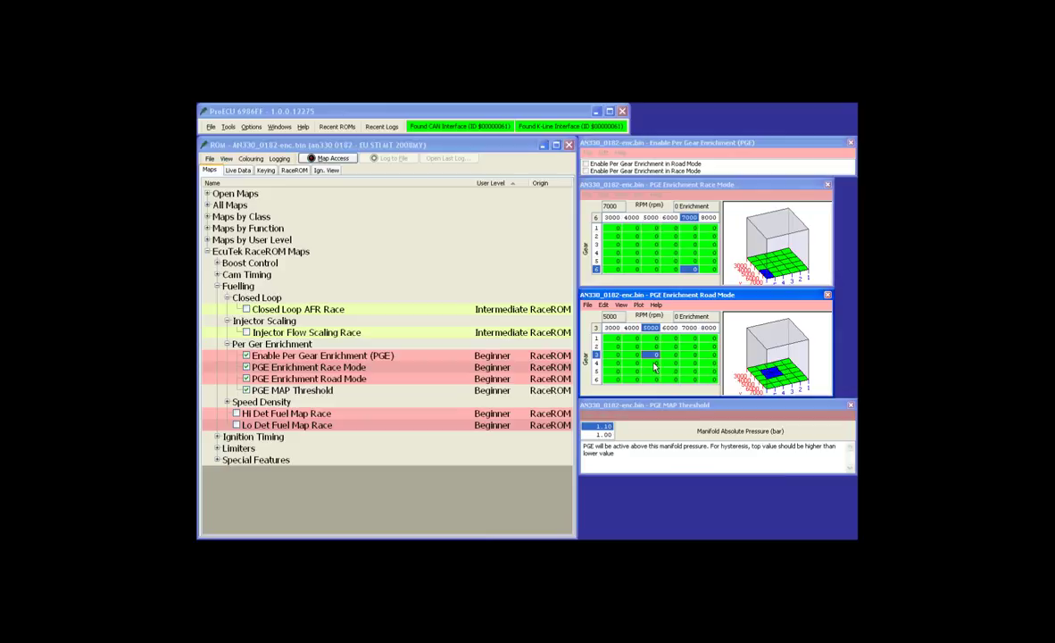
key(Down)
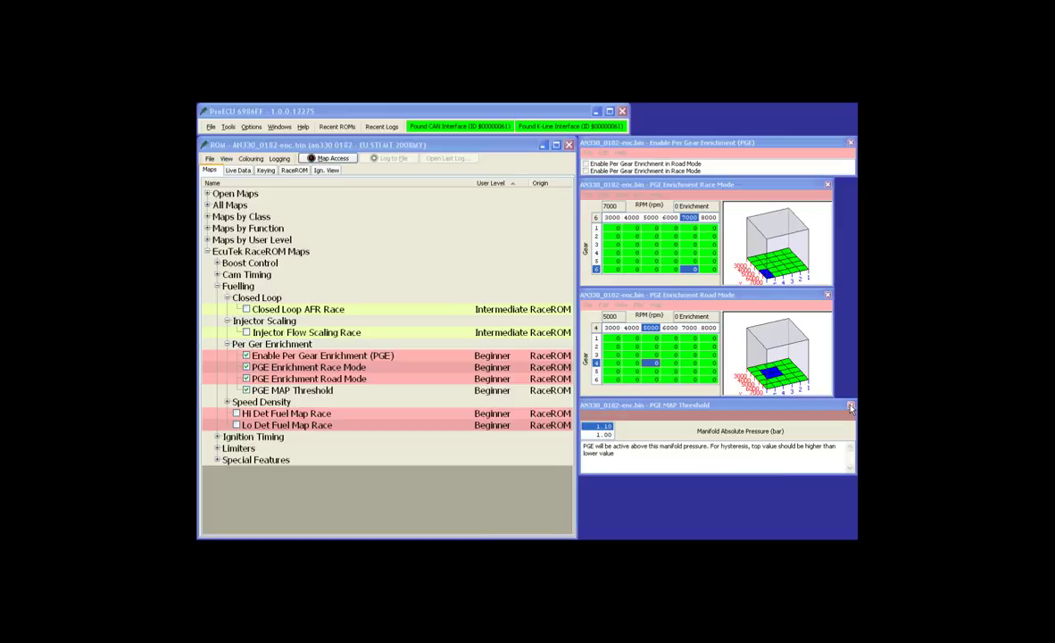
Close the open per gear enrichment maps and expand the Speed Density group under Fuelling to show its maps
drag(851, 407, 830, 410)
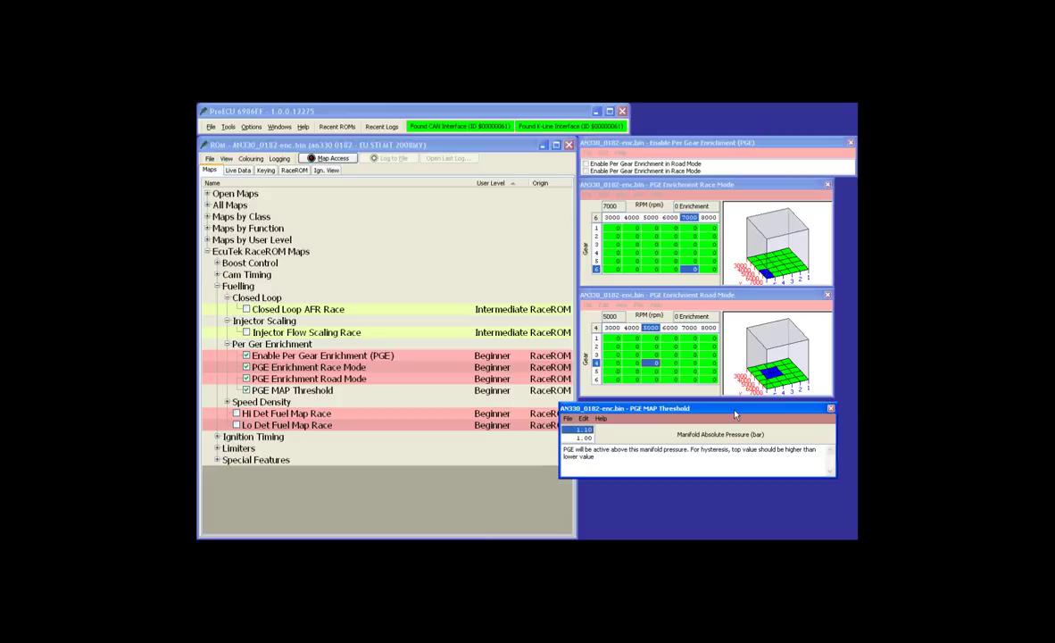
drag(735, 414, 725, 423)
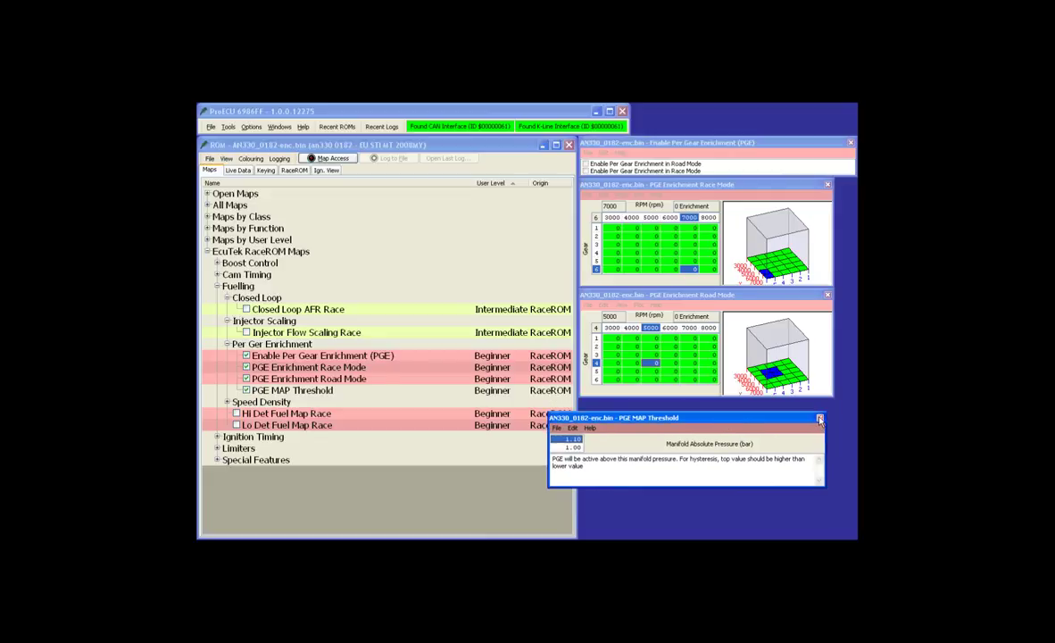
click(357, 381)
key(Down)
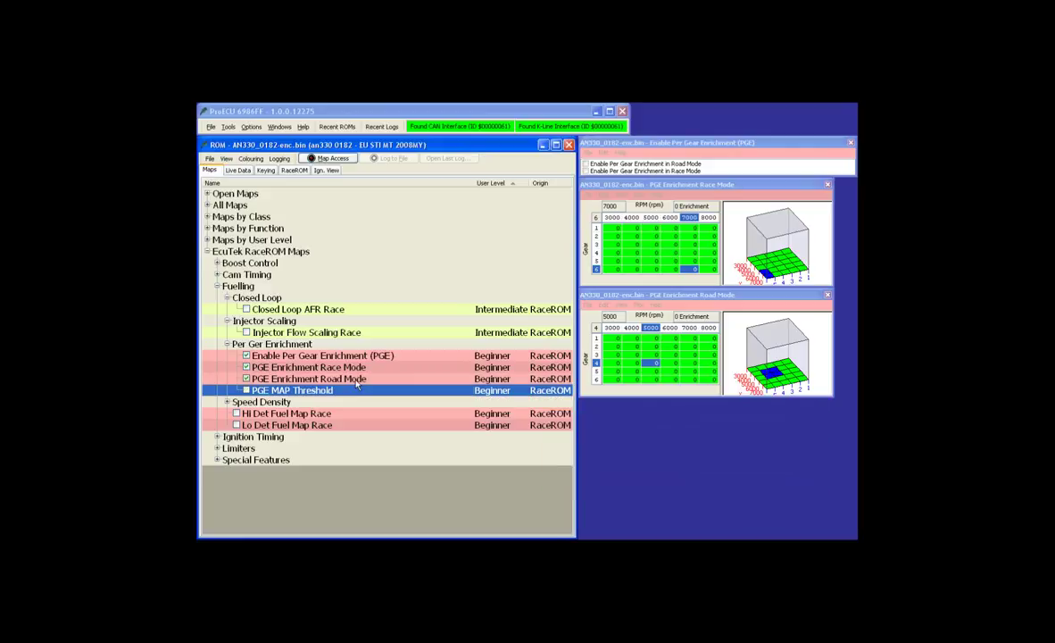
key(Up)
key(Up)
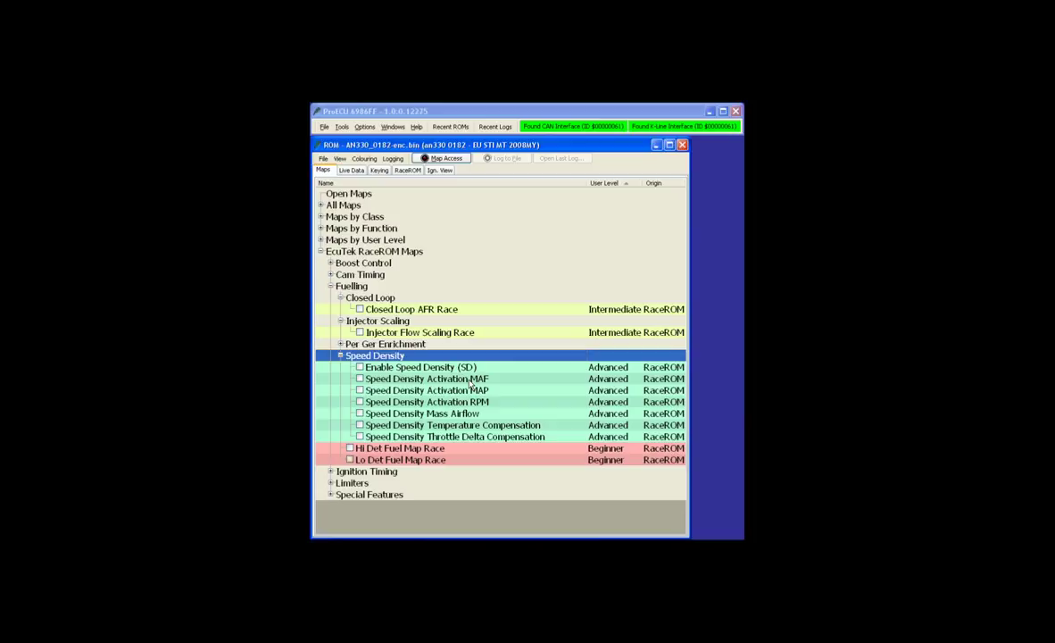
Collapse the Speed Density, Injector Scaling and Closed Loop groups under Fuelling in the map tree
key(Left)
key(Up)
key(Up)
key(Up)
key(Up)
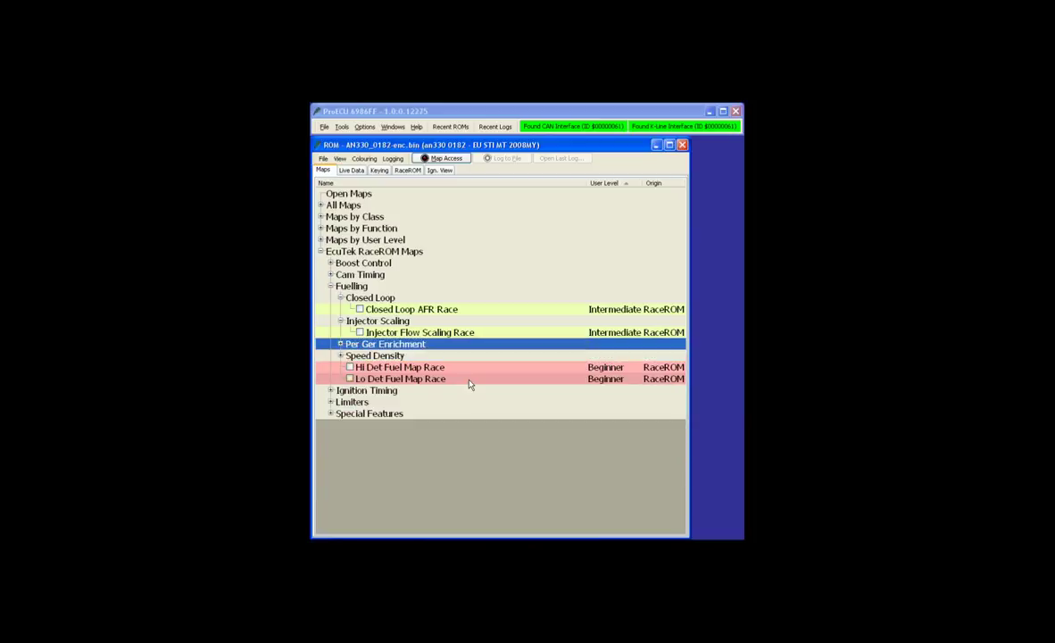
key(Down)
key(Left)
key(Up)
key(Up)
key(Left)
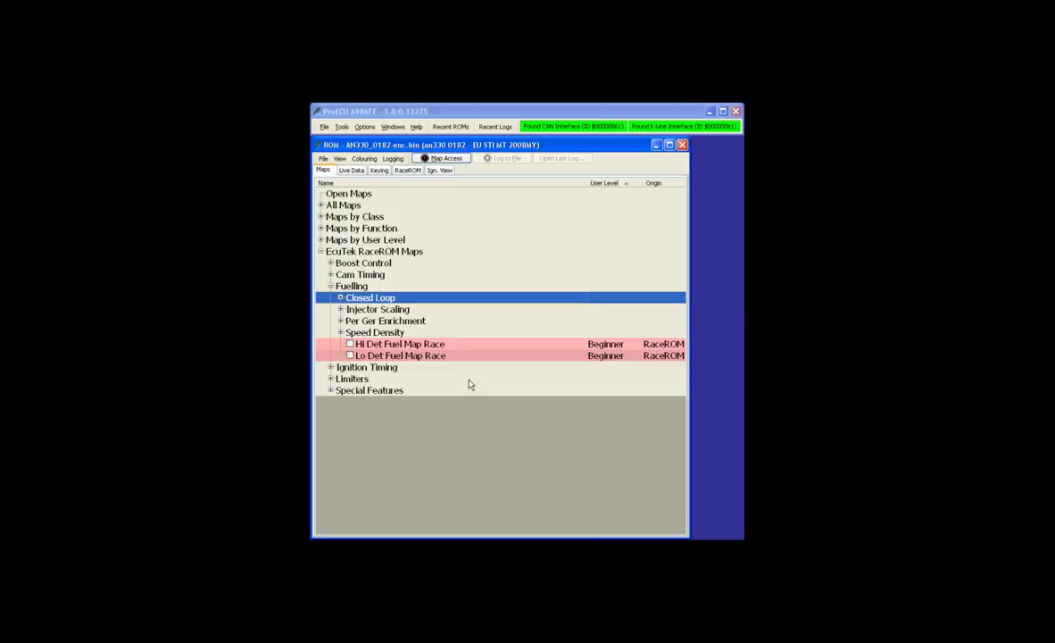
key(Down)
key(Down)
key(Down)
key(Down)
key(Down)
key(Down)
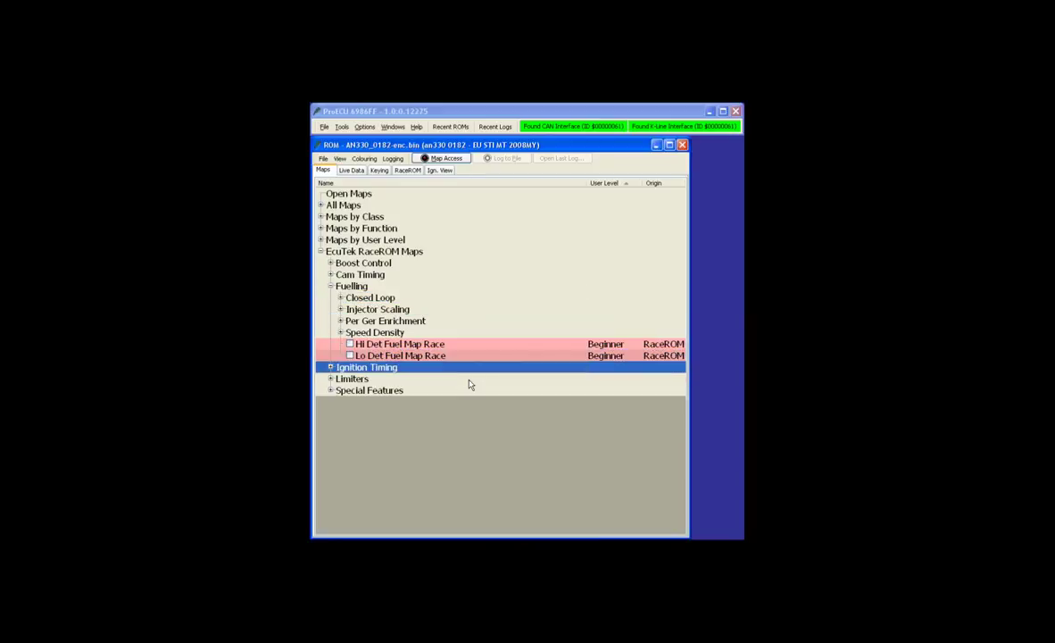
key(Up)
key(Up)
key(Up)
key(Up)
key(Up)
key(Up)
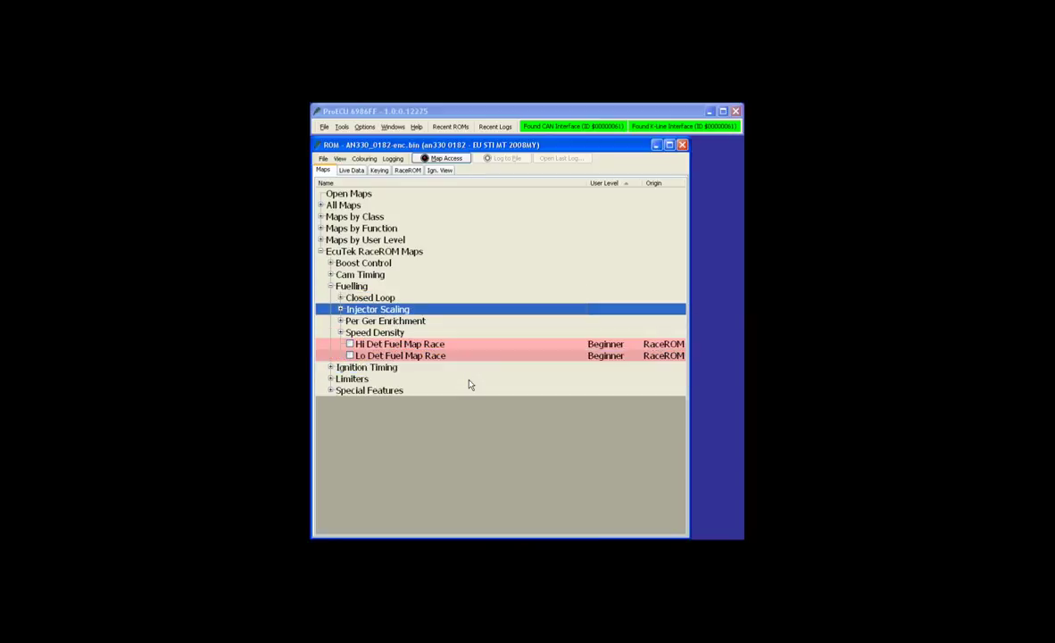
Expand the Cam Timing group with its Exhaust and Intake subgroups in the EcuTek RaceROM maps
key(Up)
key(Up)
key(Right)
key(Right)
key(Right)
key(Right)
key(Down)
key(Right)
key(Right)
key(Up)
key(Down)
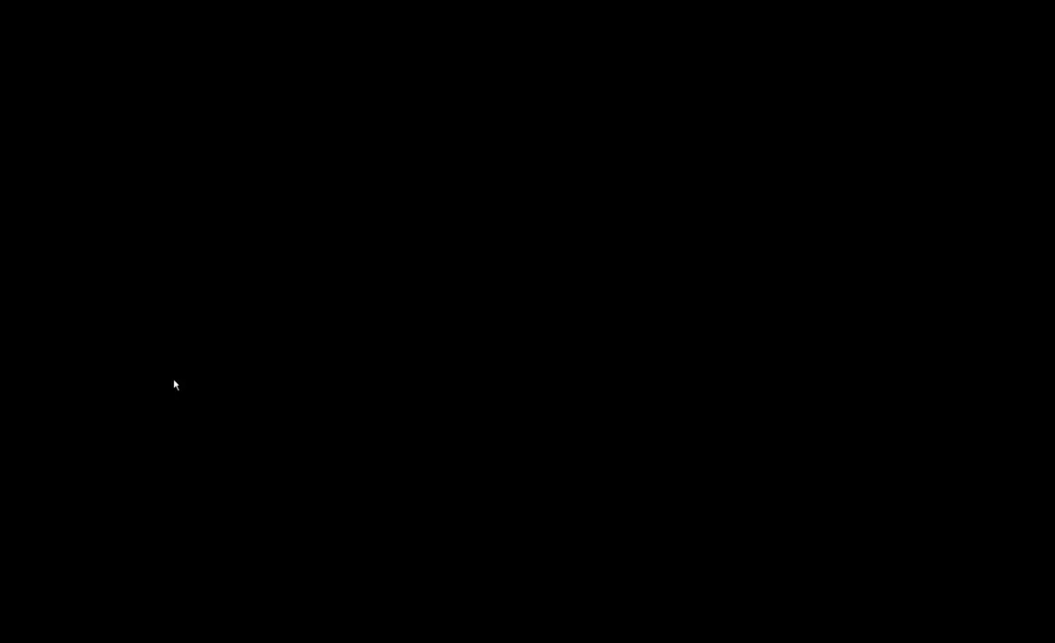
Open the Intake Cam Adv. - Race and Exhaust Cam Adv. - Race maps for review
key(Return)
key(Up)
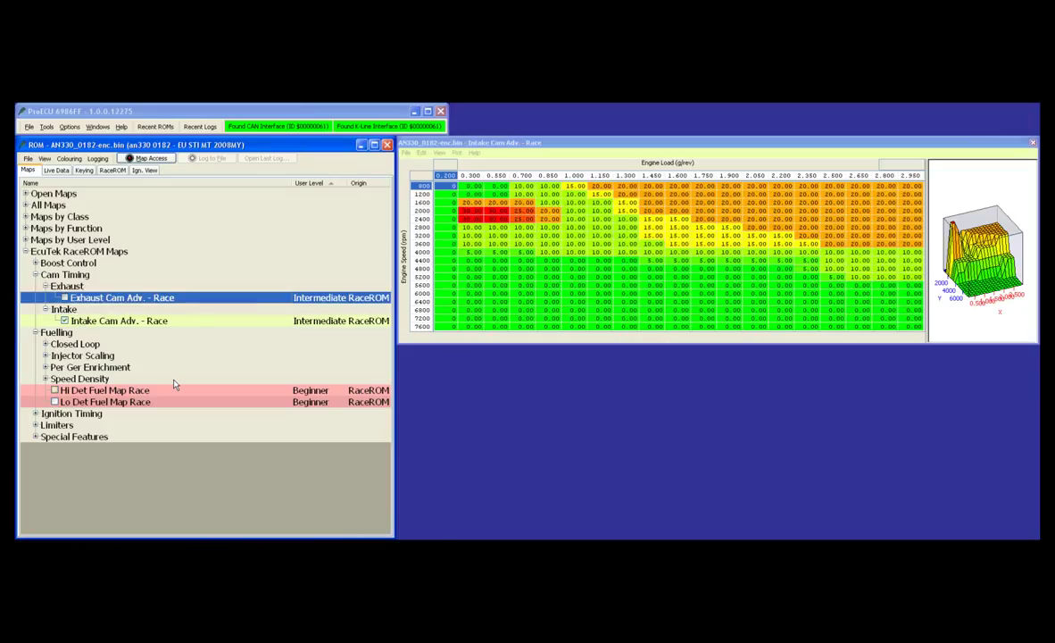
key(Return)
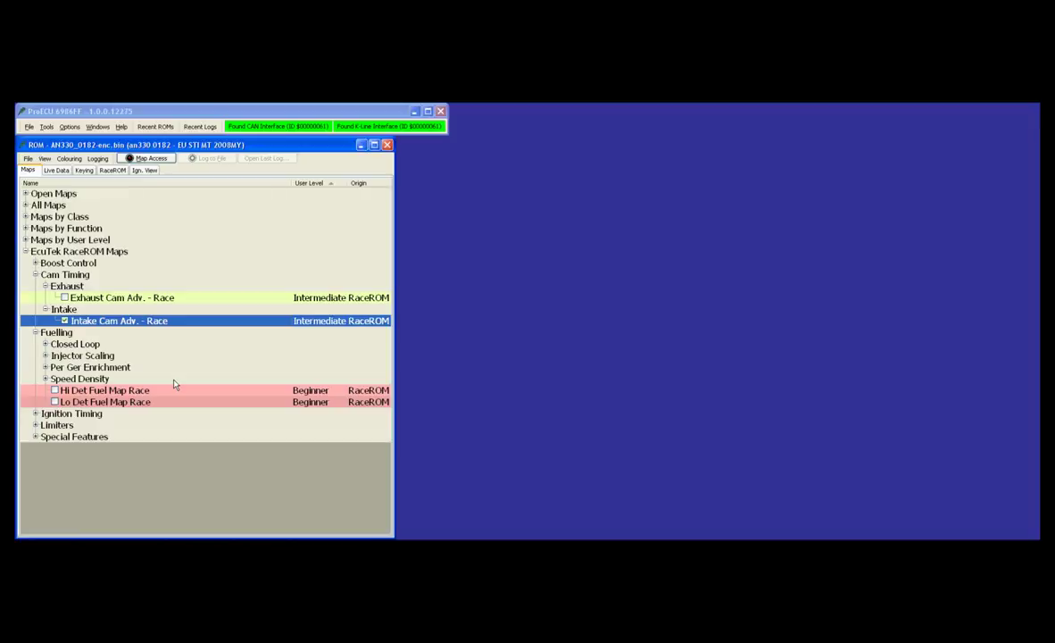
Close the race cam timing maps and collapse the Cam Timing group with its Intake and Exhaust subgroups
key(Left)
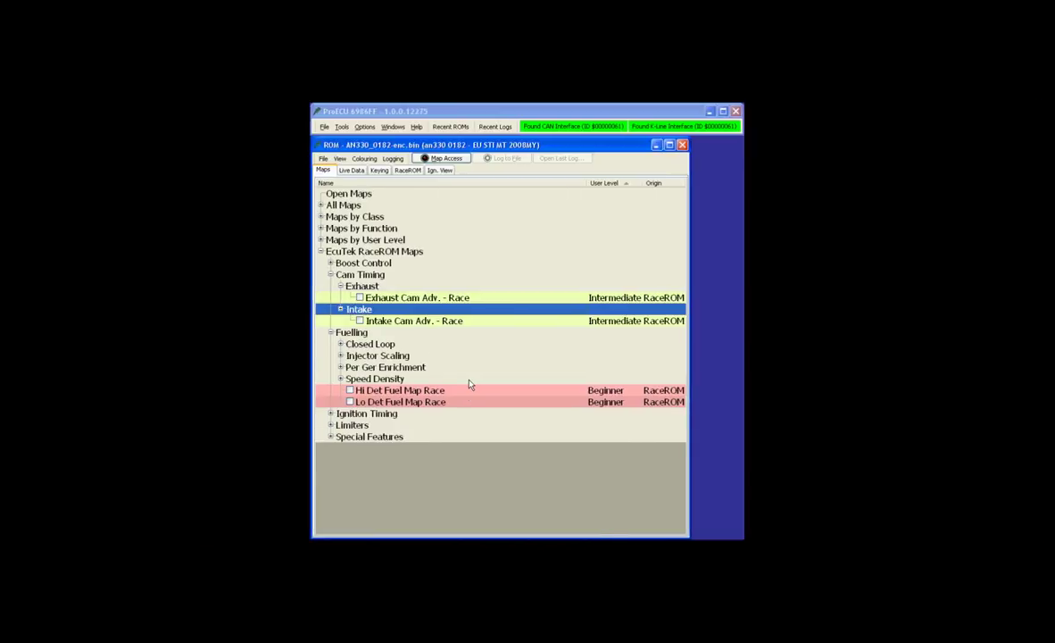
key(Left)
key(Up)
key(Left)
key(Left)
key(Left)
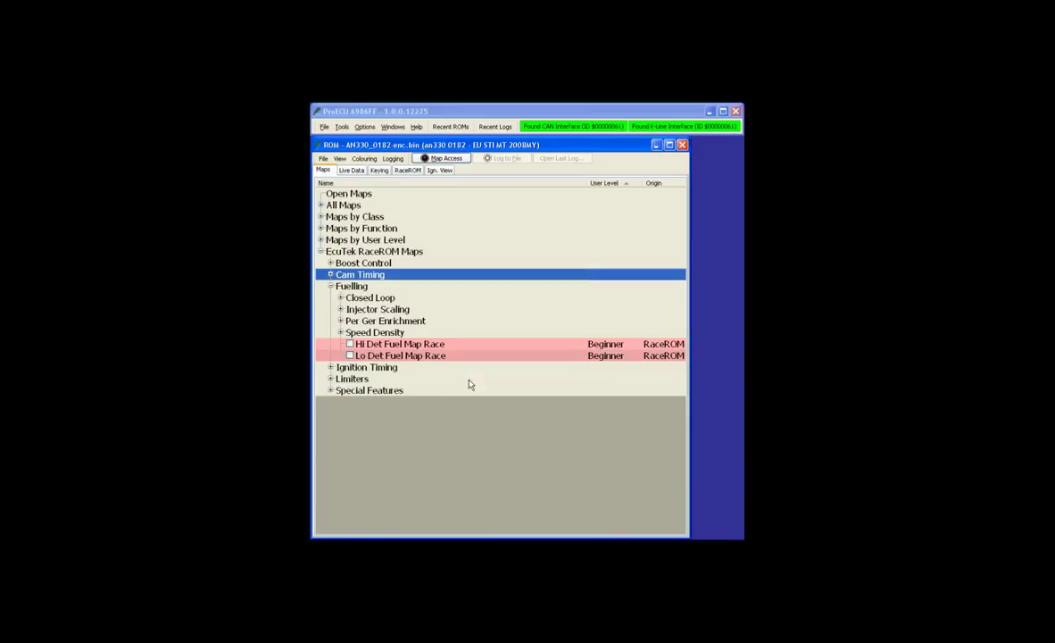
key(Down)
key(Down)
key(Down)
key(Down)
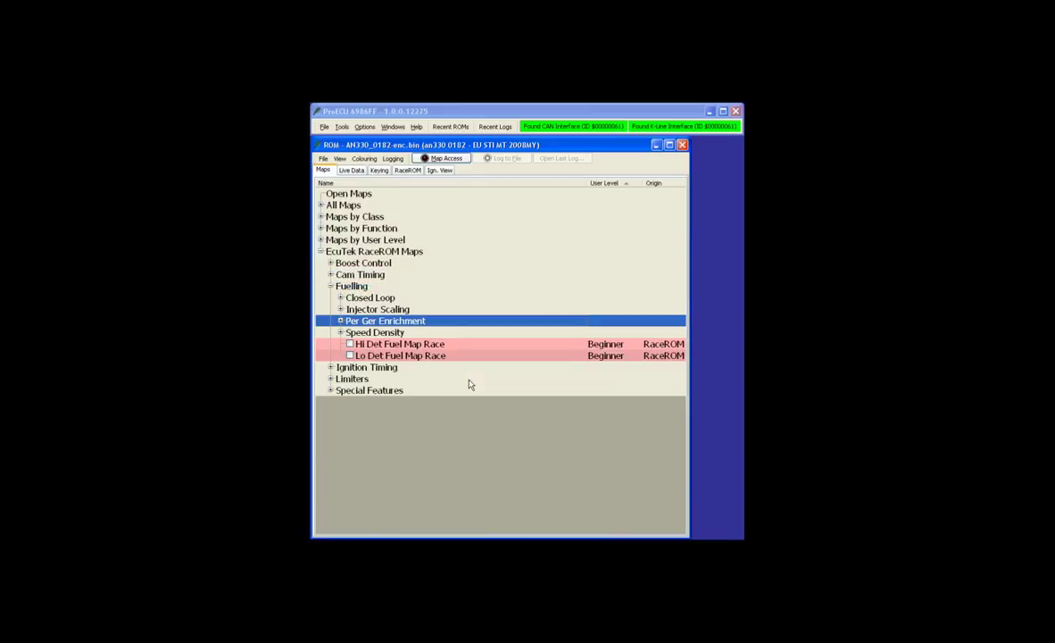
key(Up)
key(Up)
key(Up)
key(Up)
Expand Boost Control through Desired Boost and Per Gear down to its Race maps
key(Up)
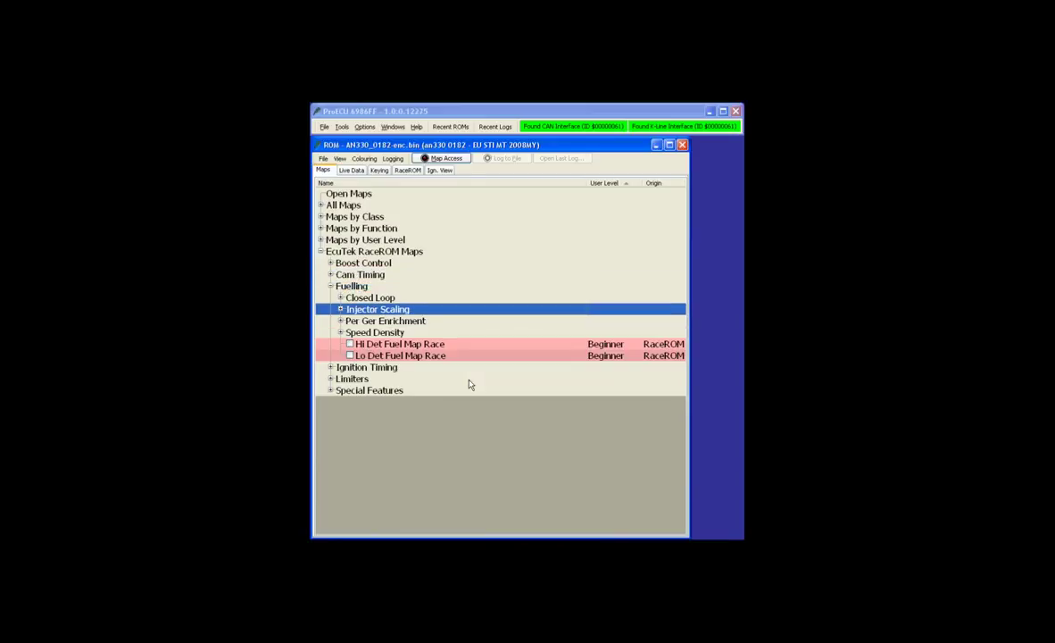
key(Right)
key(Down)
key(Right)
key(Down)
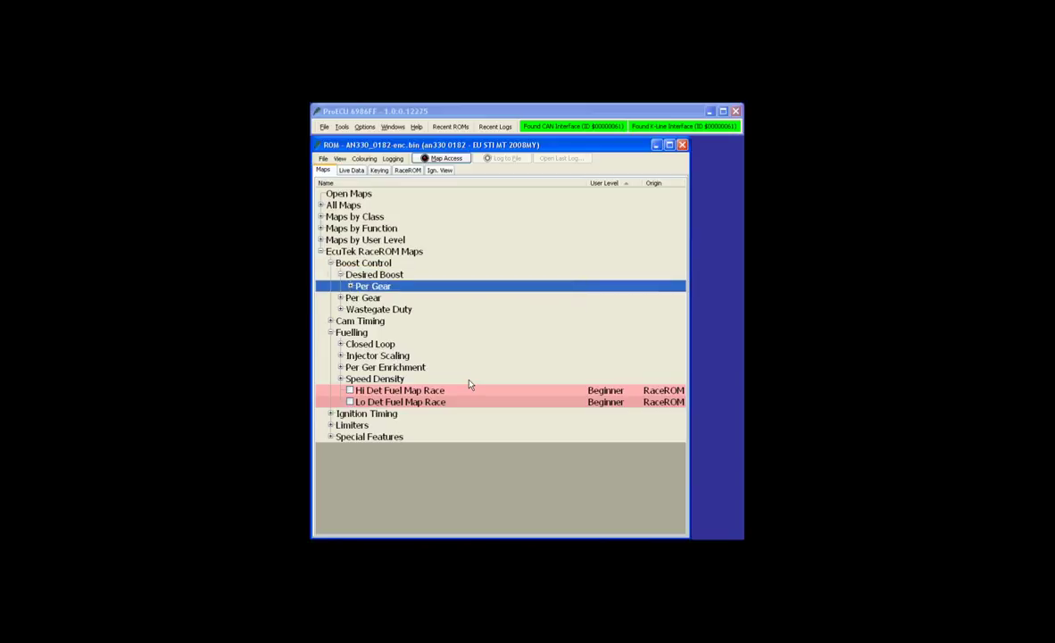
key(Right)
key(Down)
key(Right)
Go through the race desired boost maps for gears 1 to 6 and open Desired Boost Race 1st
key(Down)
key(Down)
key(Down)
key(Down)
key(Down)
key(Down)
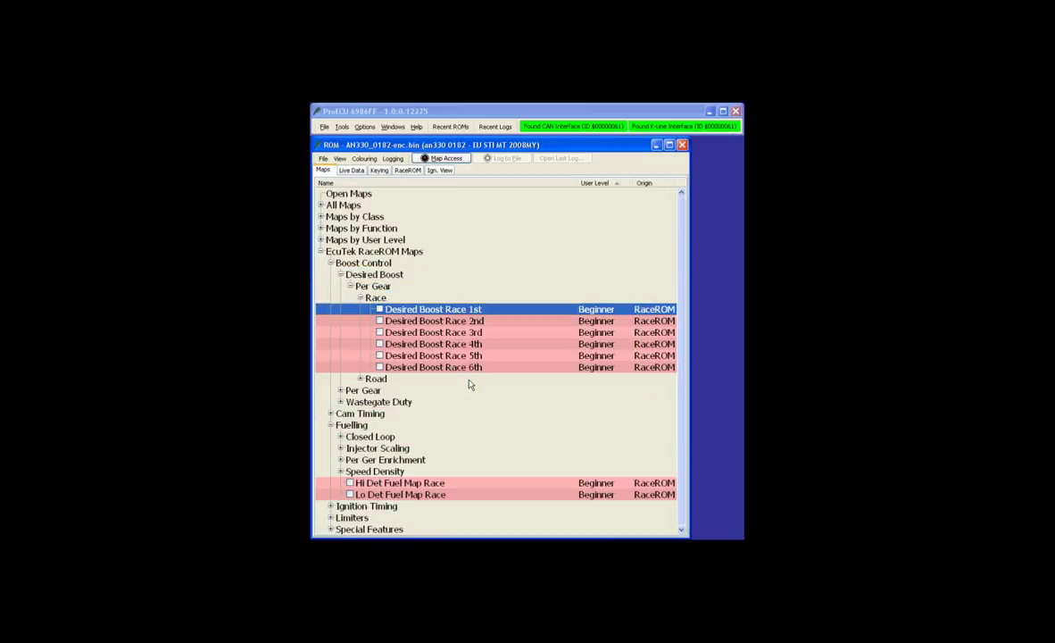
key(Down)
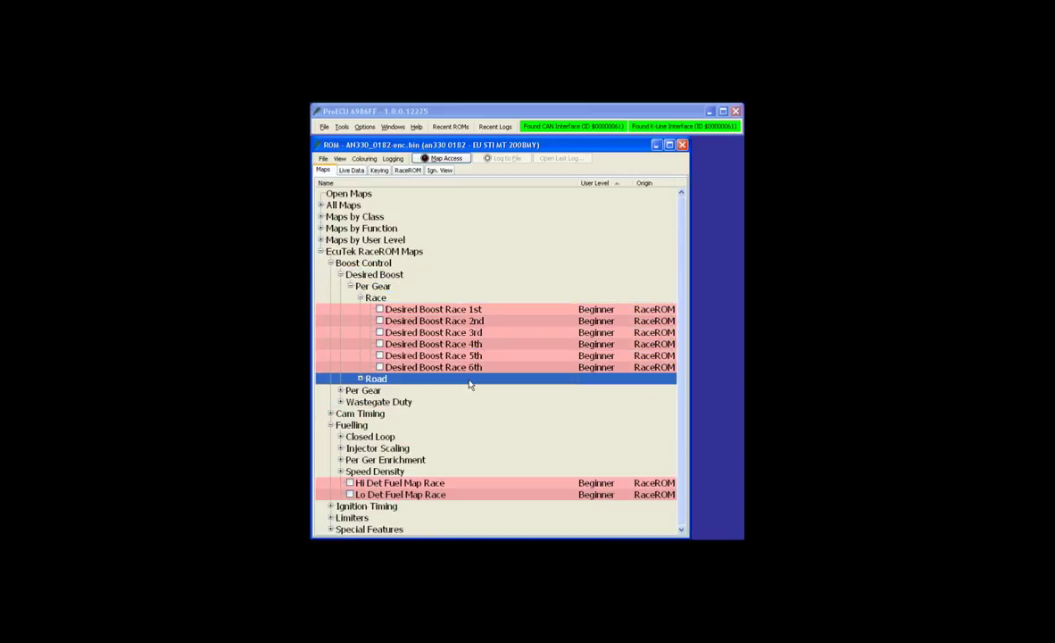
key(Up)
key(Up)
key(Up)
key(Up)
key(Up)
key(Up)
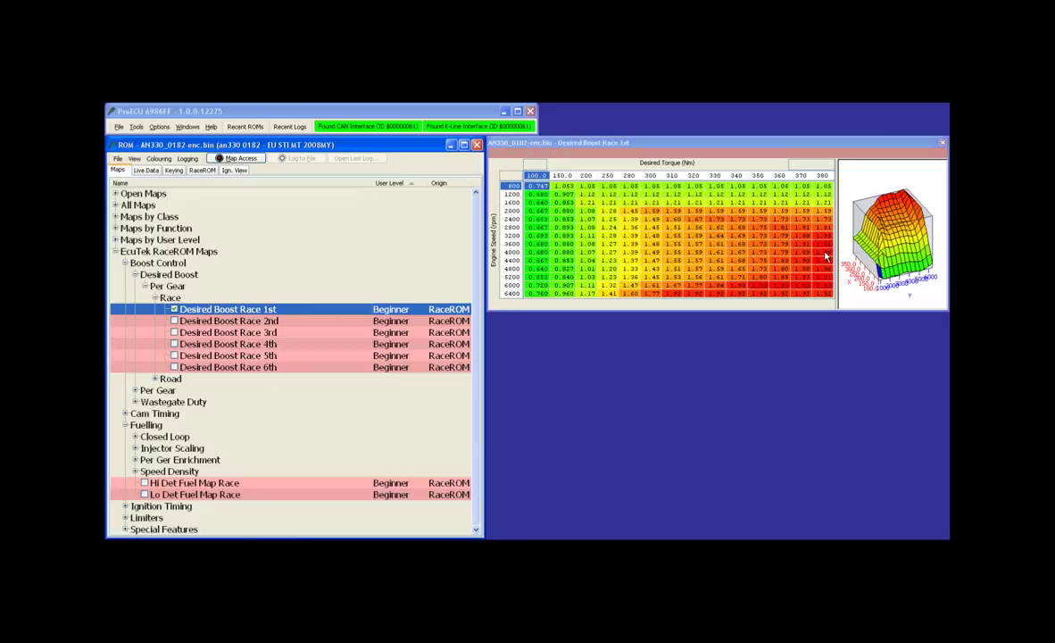
Examine the Desired Boost Race 1st cells around 370 to 380 Nm between 3200 and 4000 rpm
click(824, 253)
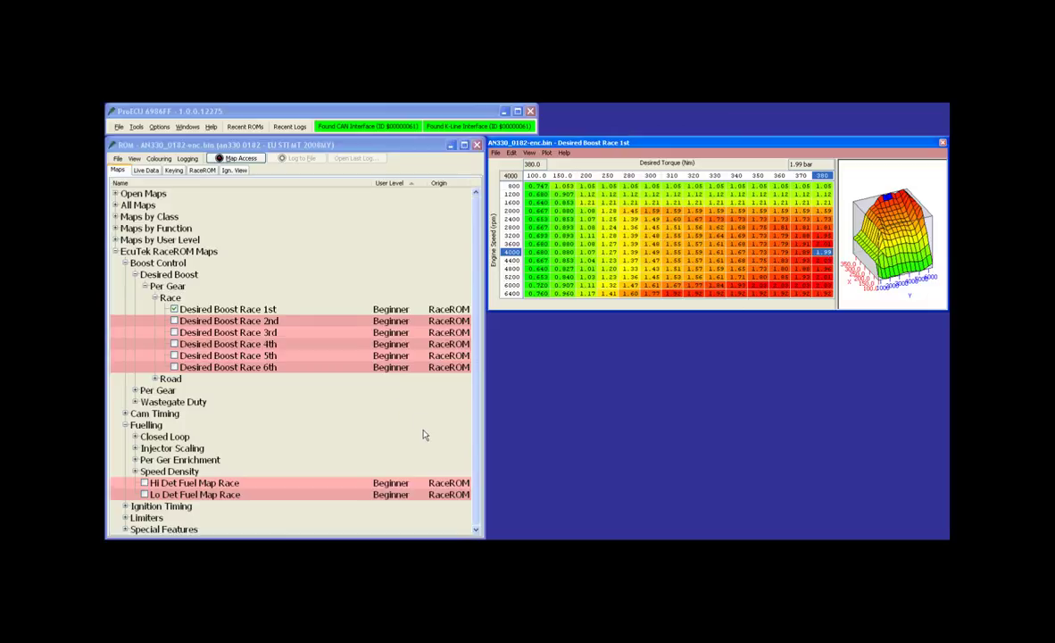
click(737, 236)
click(800, 236)
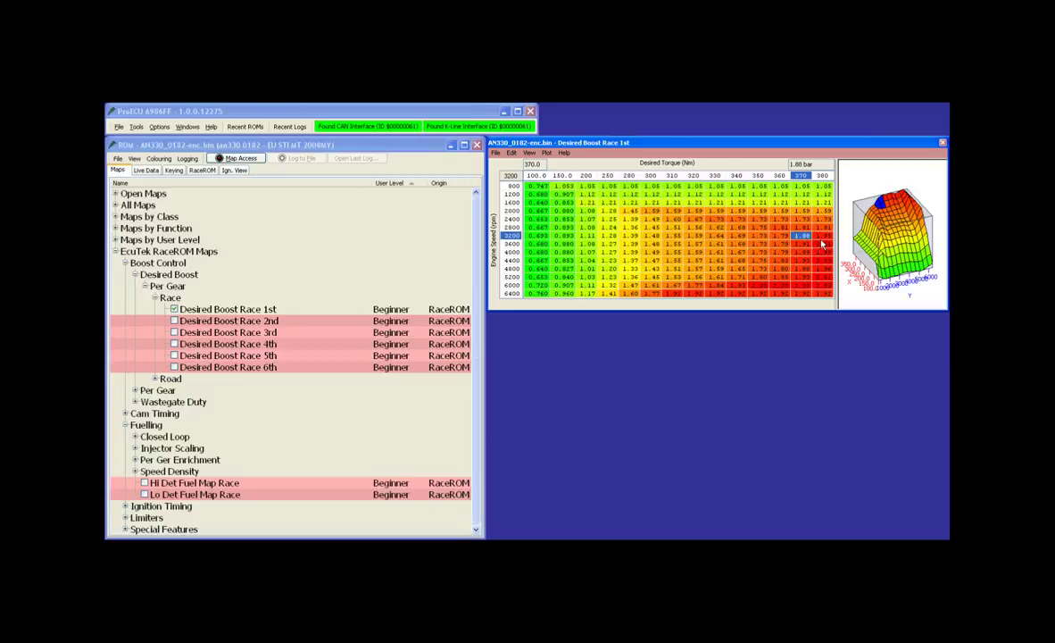
click(821, 237)
click(821, 244)
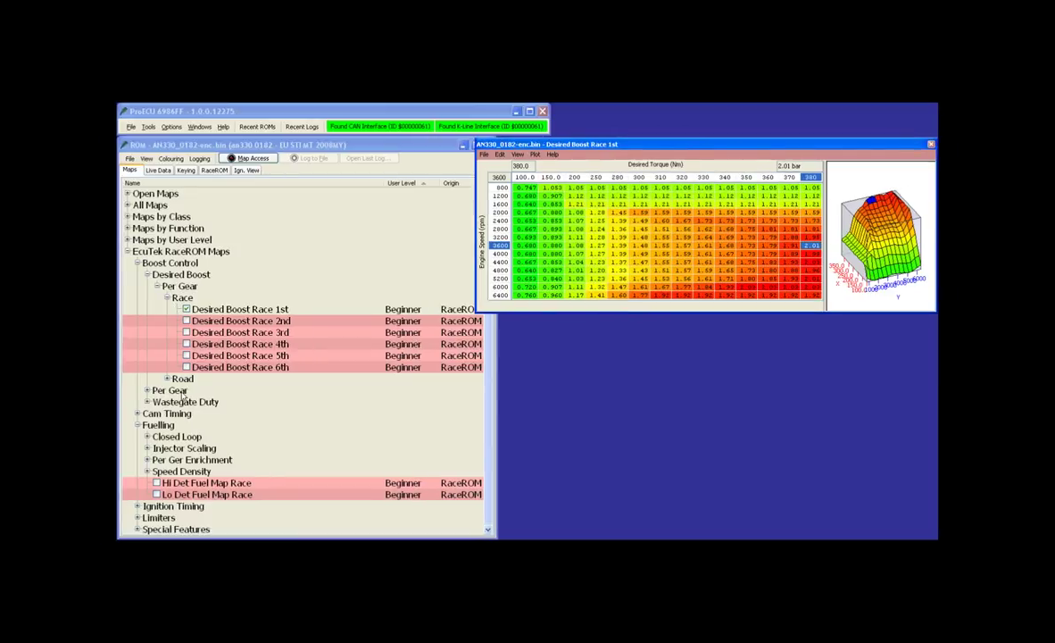
Open the Enable Per Gear Boost map, review its ROAD and RACE mode options, and close it
click(147, 391)
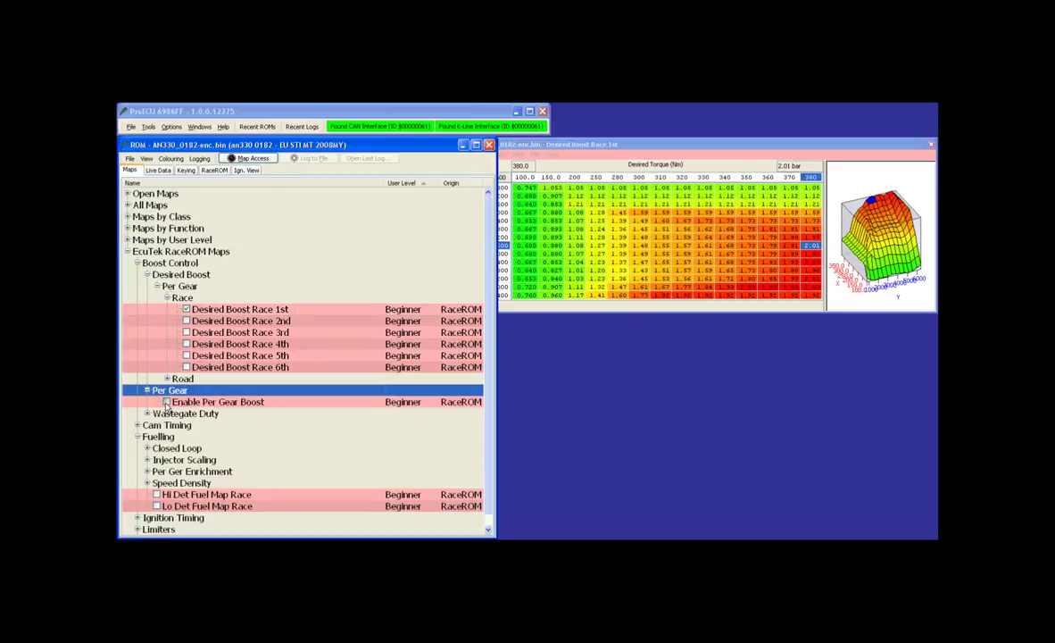
click(166, 403)
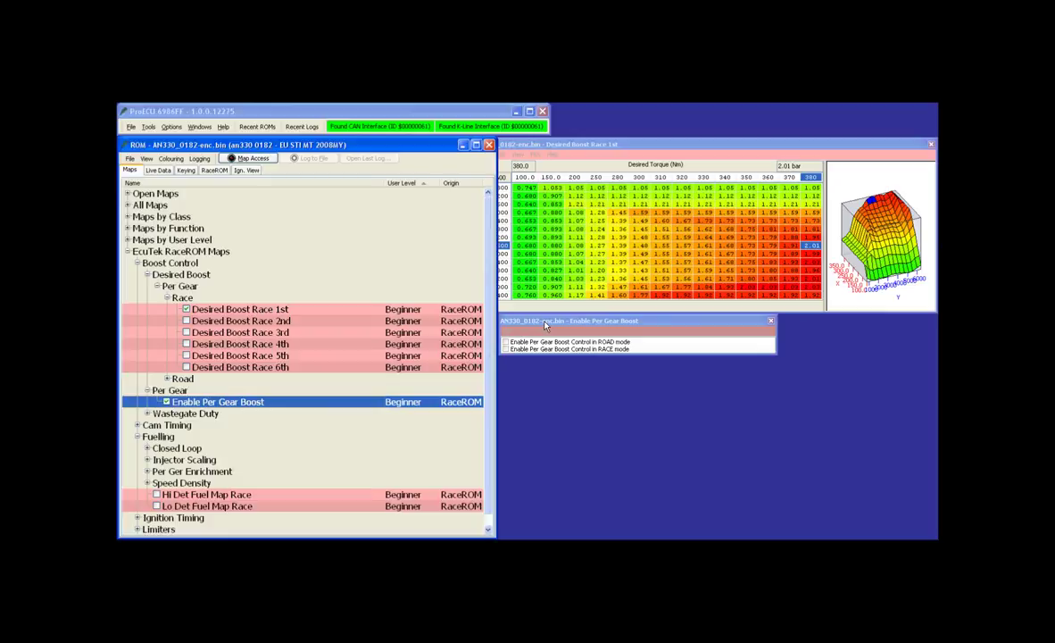
drag(545, 324, 570, 331)
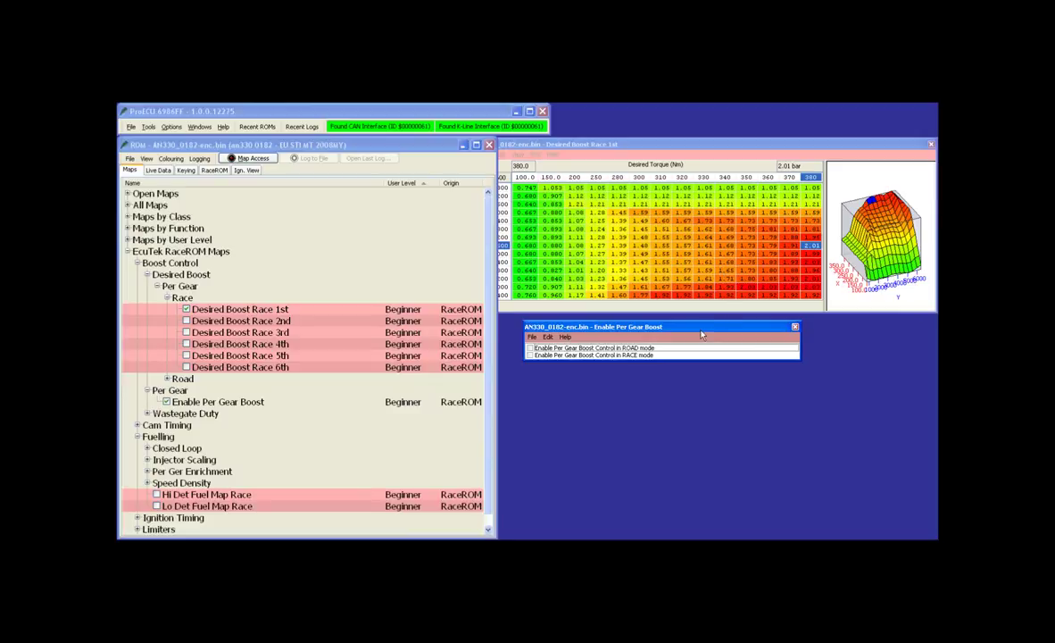
click(794, 328)
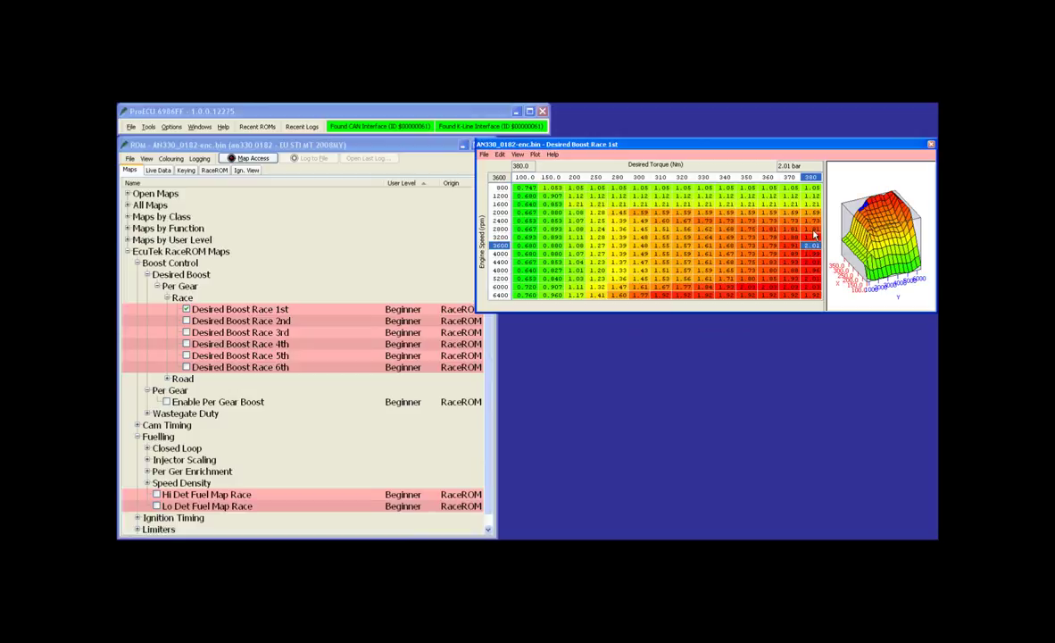
Step through the 380 Nm column of Desired Boost Race 1st from 3600 to 5200 rpm
key(Down)
key(Down)
key(Down)
key(Down)
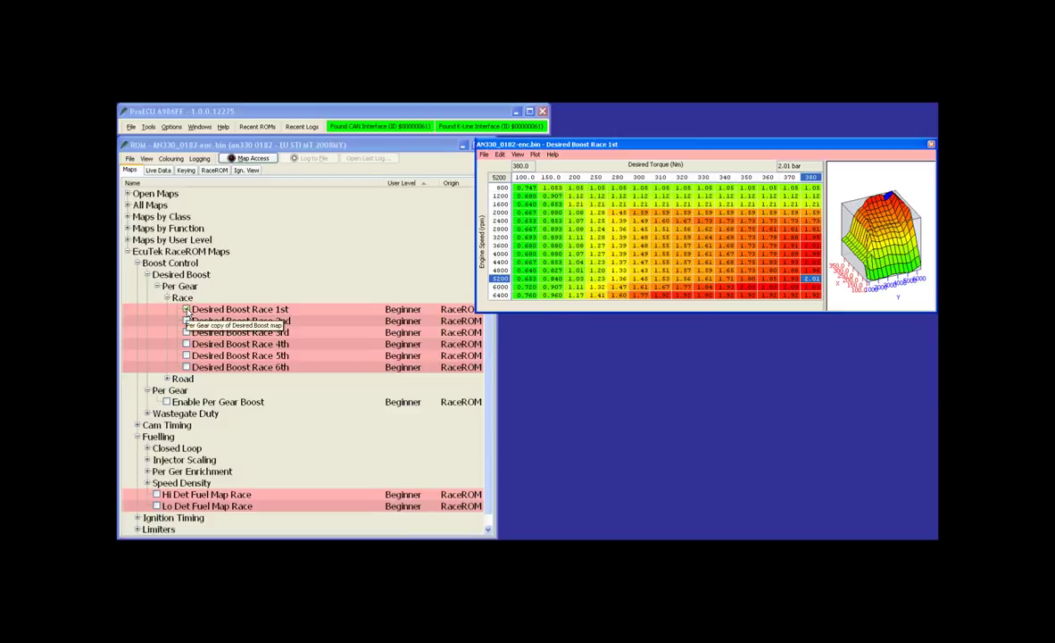
Close Desired Boost Race 1st and expand the per gear Race maps under Wastegate Duty
click(205, 402)
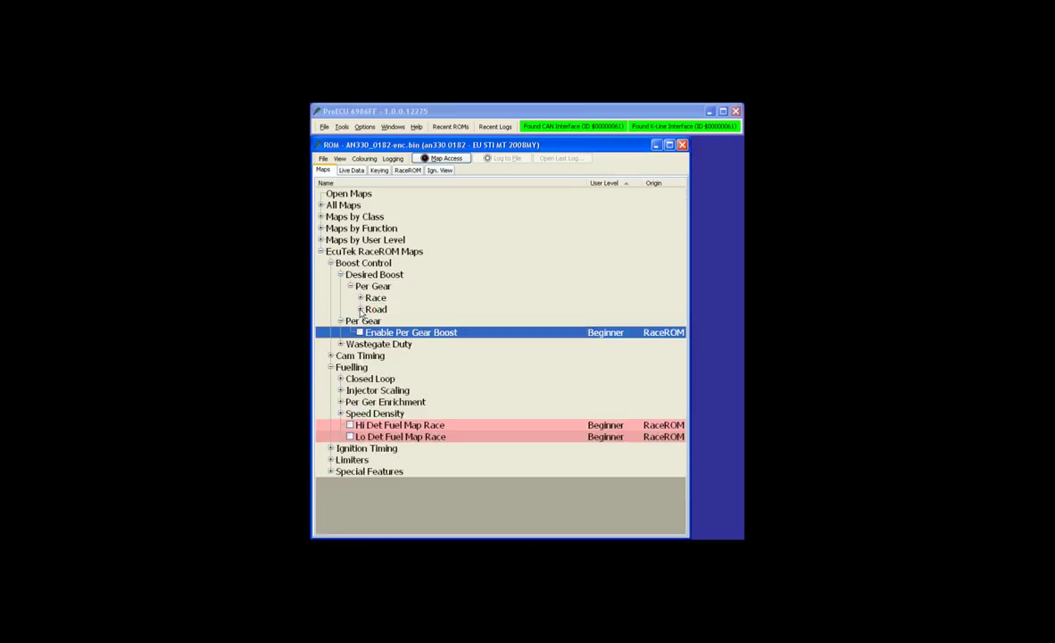
double_click(375, 309)
double_click(375, 308)
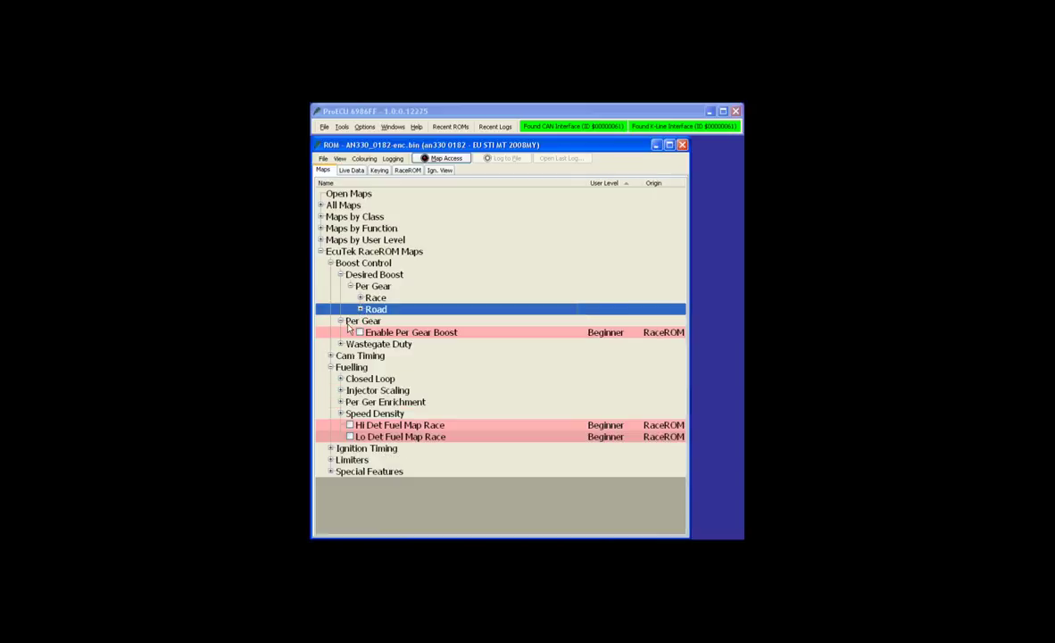
click(340, 344)
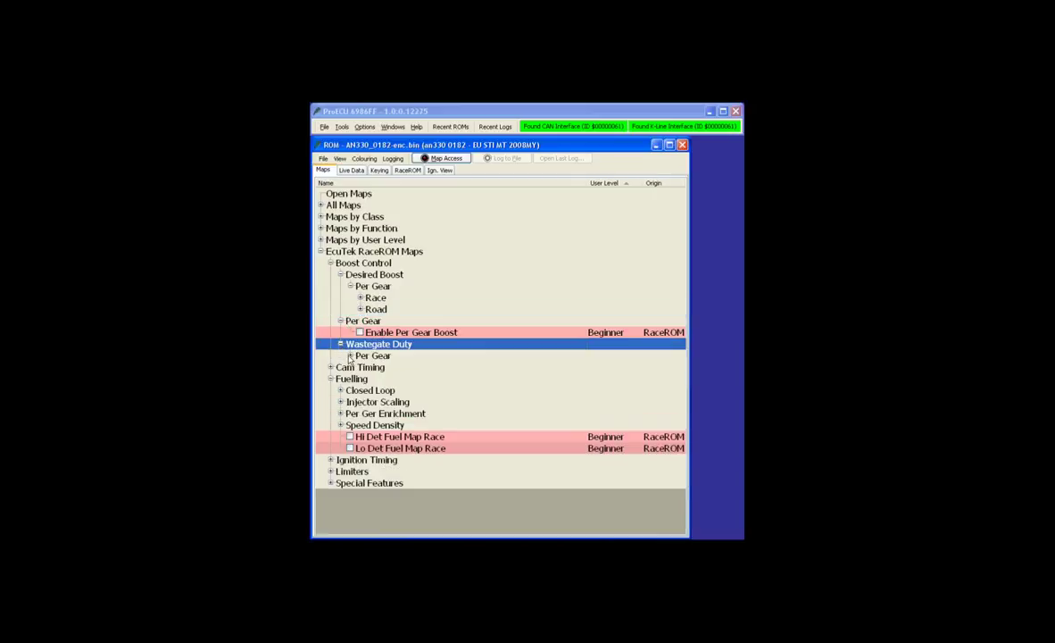
click(350, 355)
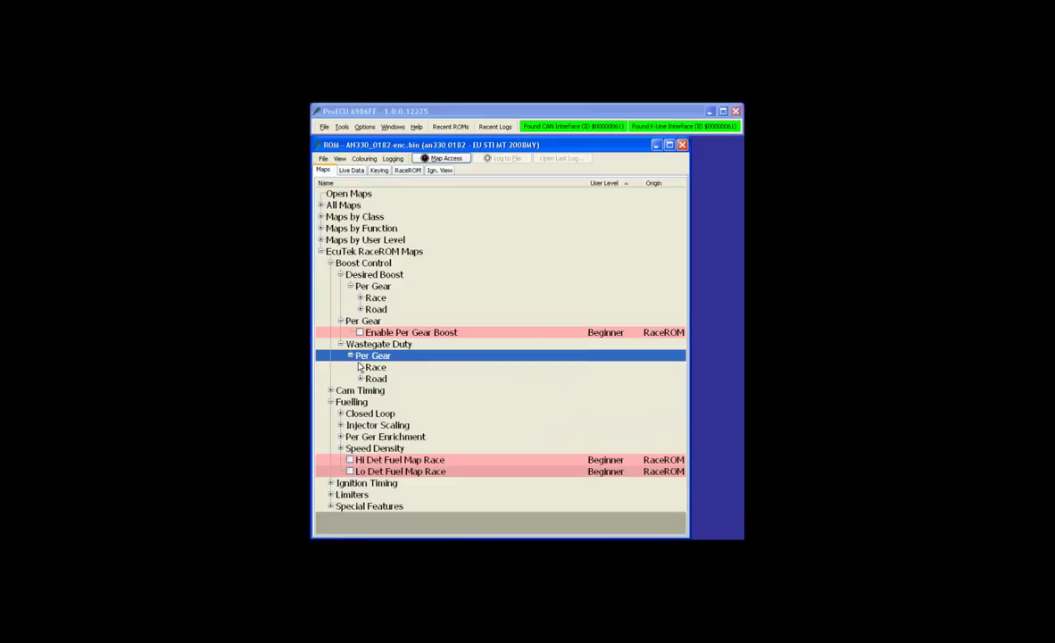
click(359, 367)
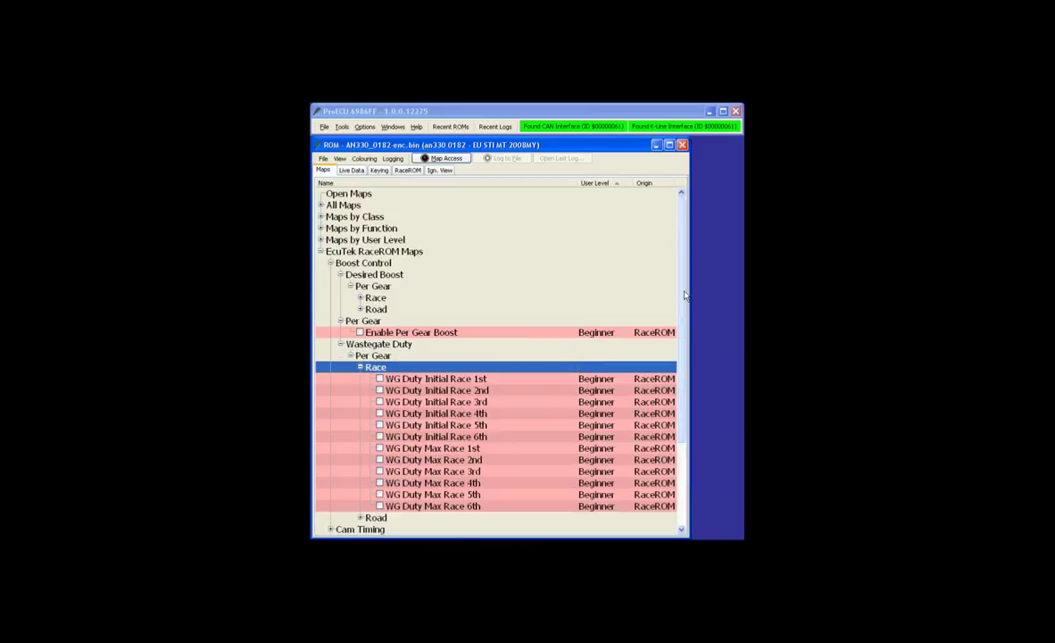
Open WG Duty Initial Race 1st and WG Duty Max Race 1st, and inspect their values at 4400 rpm and 380 Nm
scroll(379, 260, down, 3)
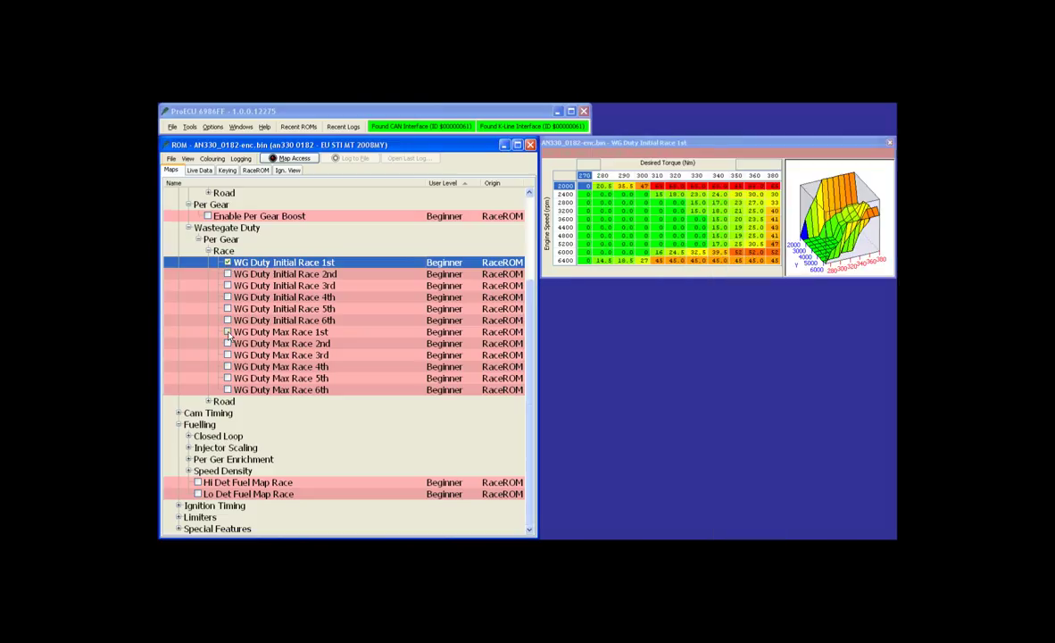
click(228, 331)
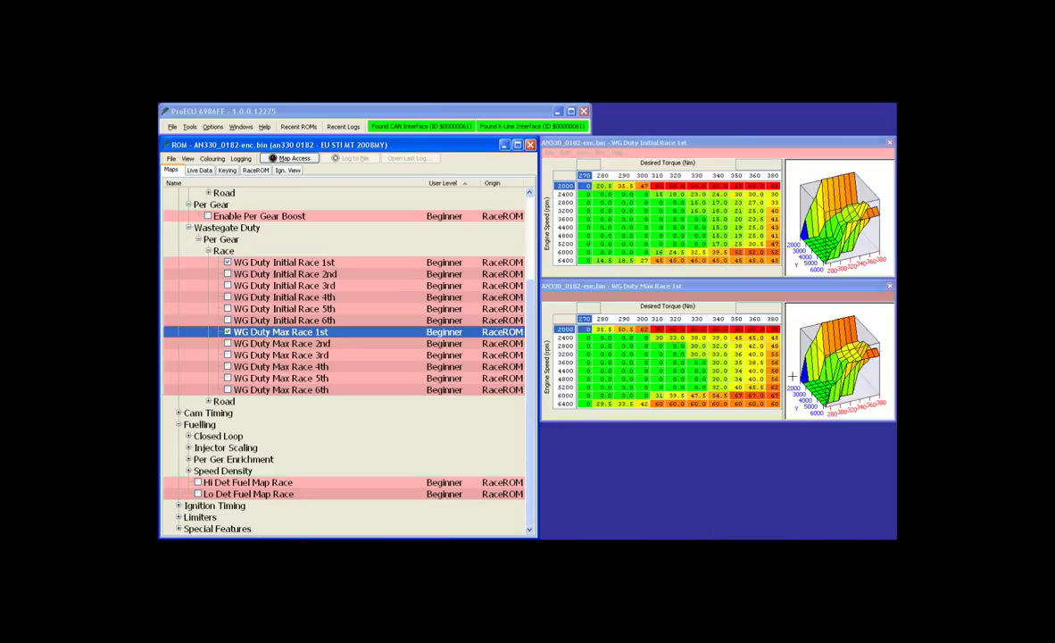
click(773, 228)
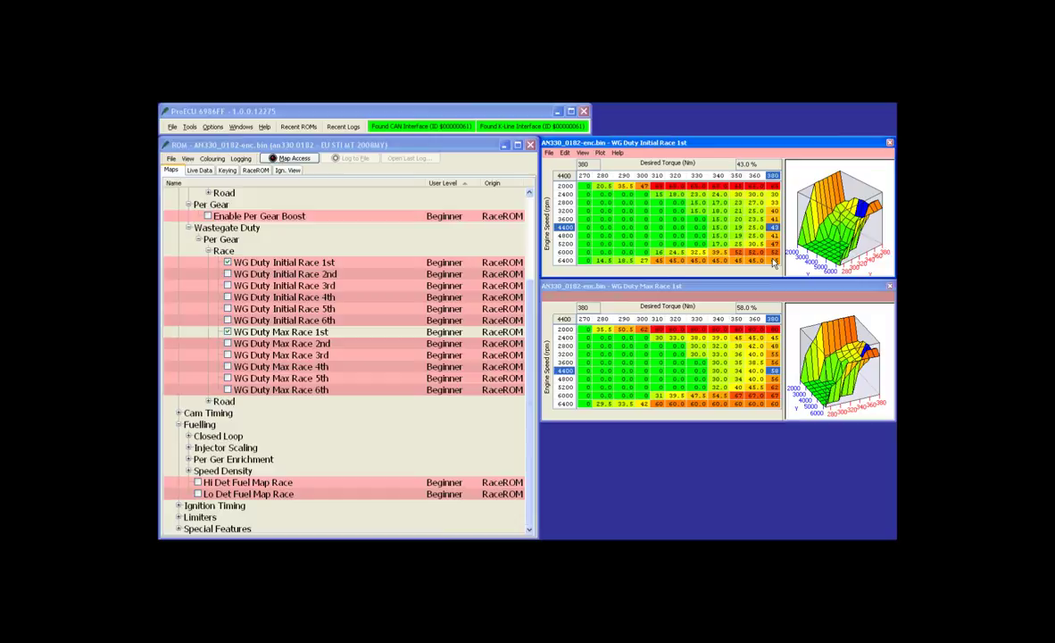
Close the open WG Duty maps and collapse the Boost Control and Fuelling groups under EcuTek RaceROM Maps
click(227, 332)
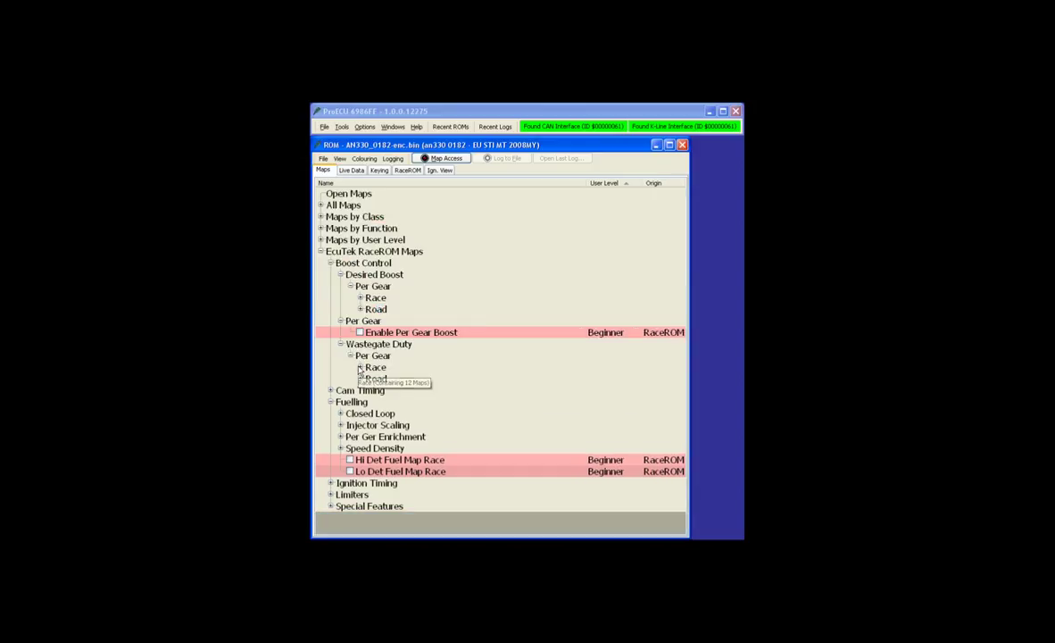
click(360, 368)
click(360, 368)
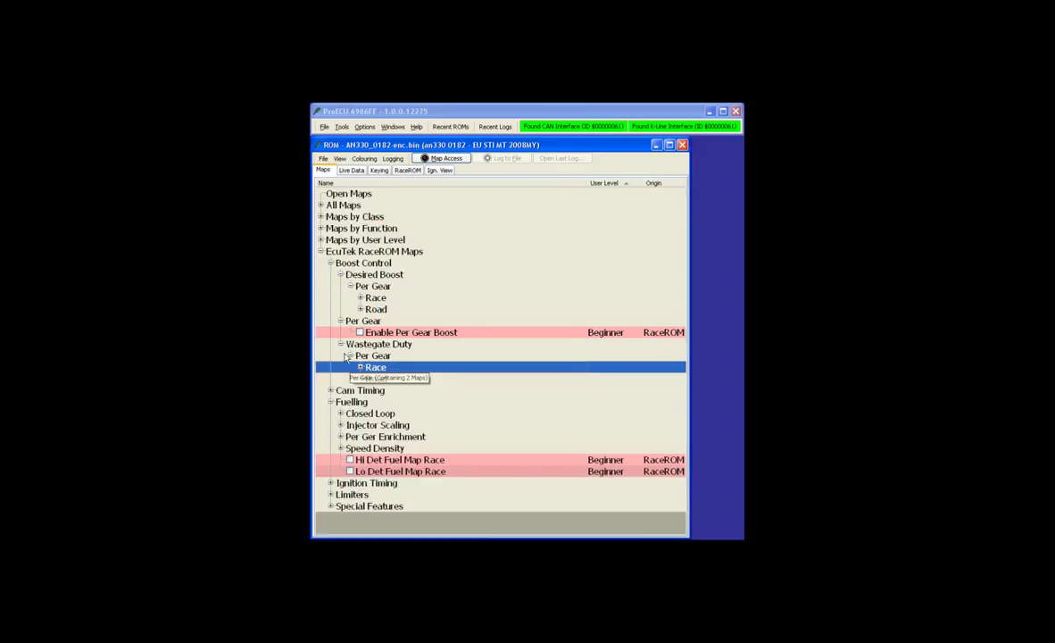
click(350, 355)
click(340, 344)
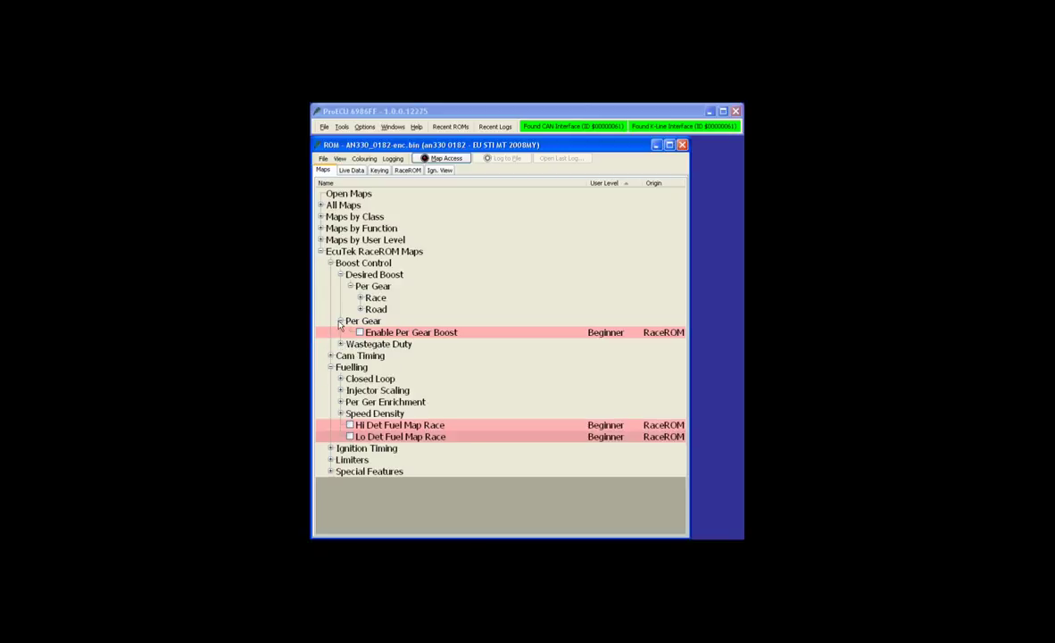
click(340, 321)
click(349, 285)
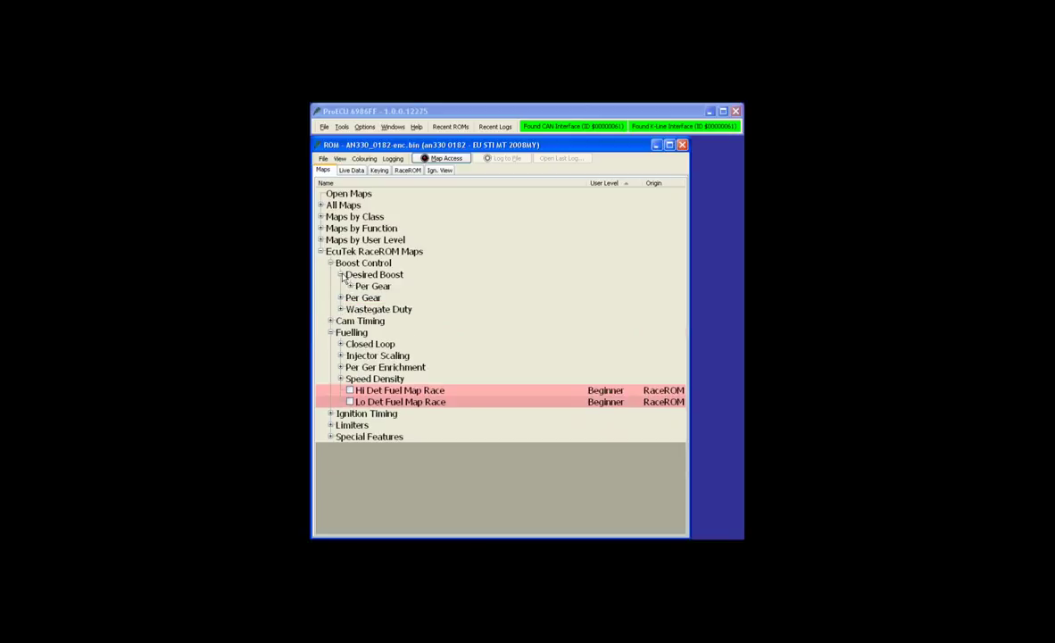
click(340, 275)
click(330, 263)
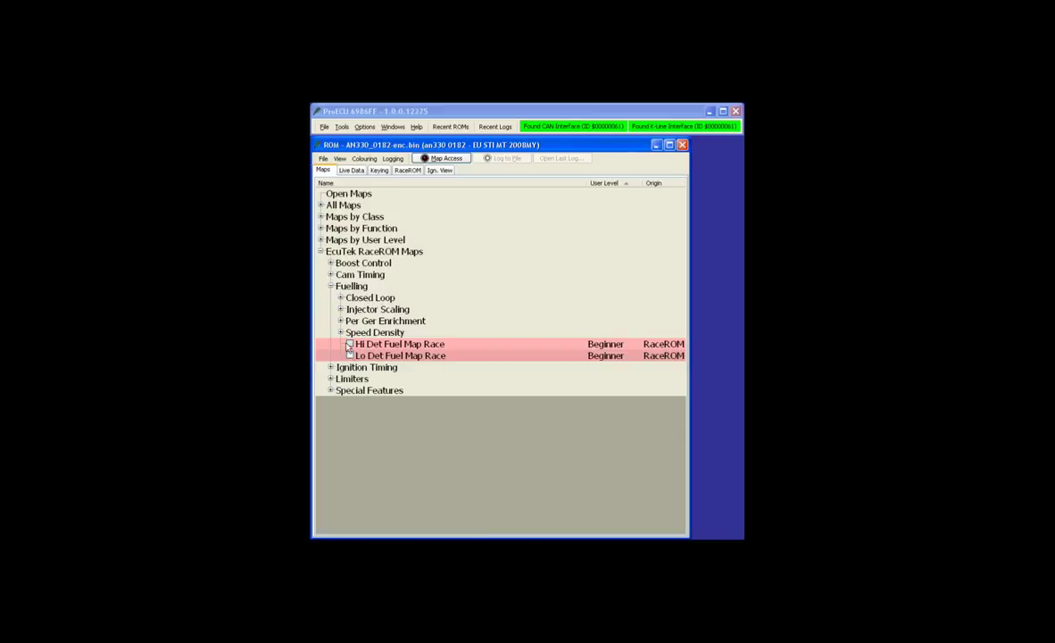
click(330, 286)
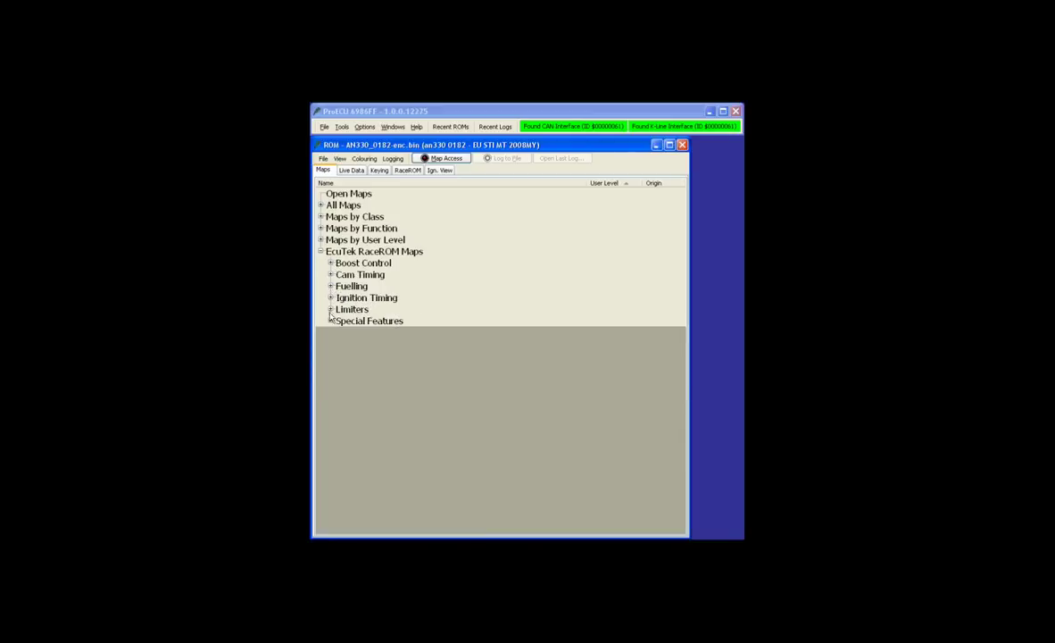
Expand Special Features and open the Enable Road/Race Map Switching and Enable Special Features (LC/FFS/AB) maps
click(330, 322)
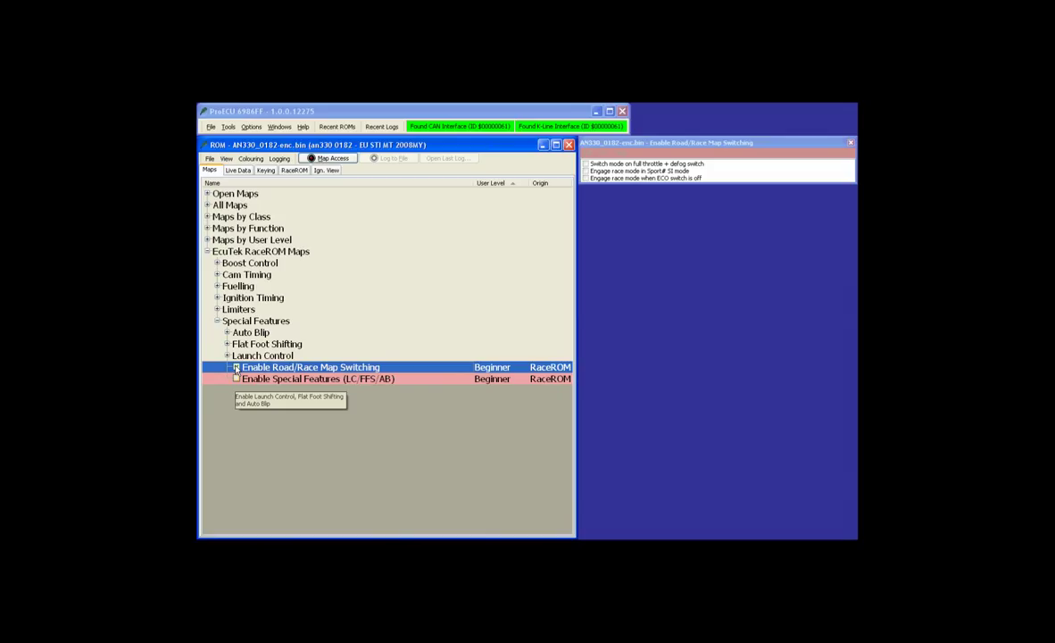
click(239, 379)
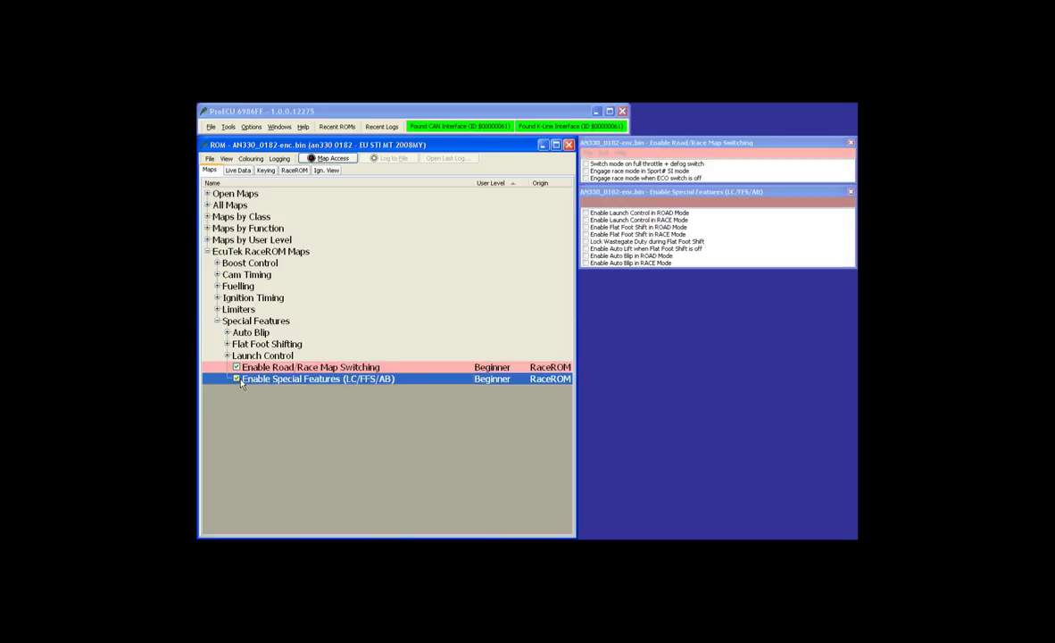
click(762, 195)
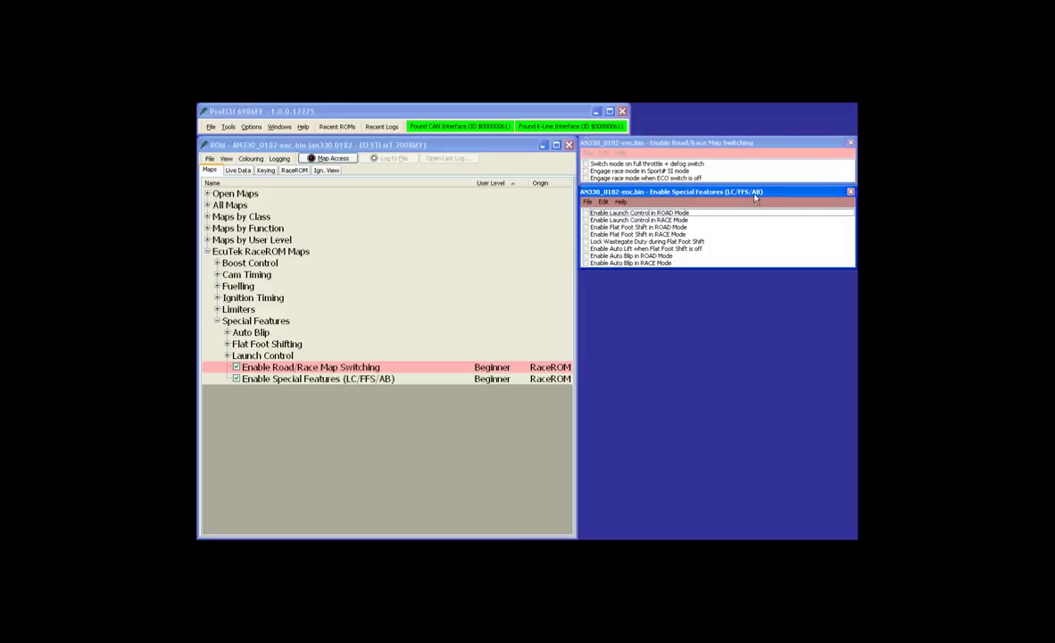
Try enabling Launch Control in ROAD Mode, Flat Foot Shift in RACE Mode and Auto Blip in RACE Mode, and clear them again
click(587, 214)
click(586, 233)
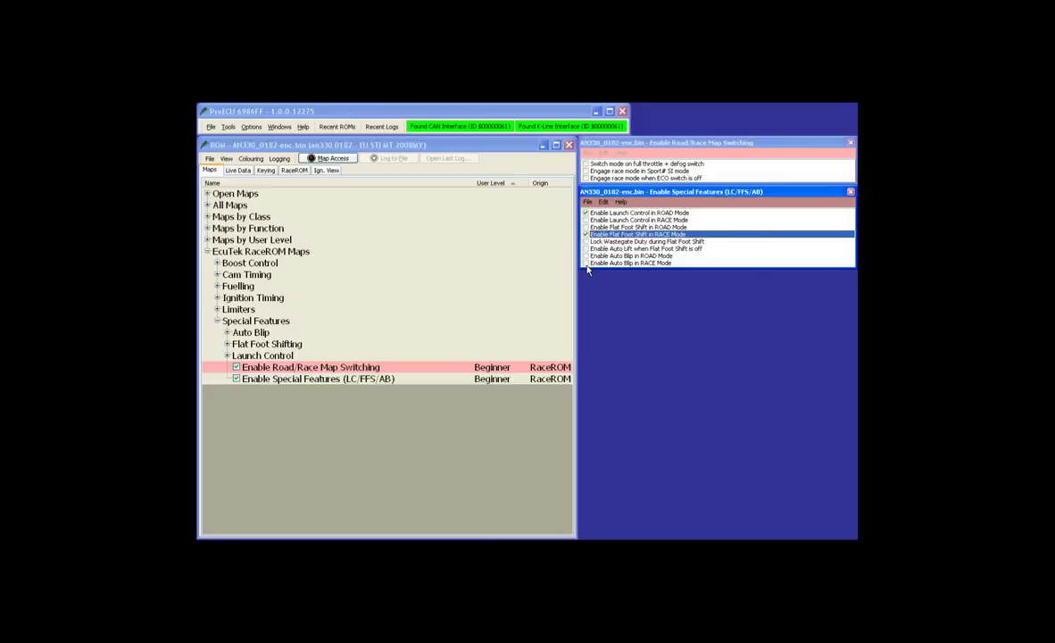
click(587, 263)
click(586, 235)
click(587, 214)
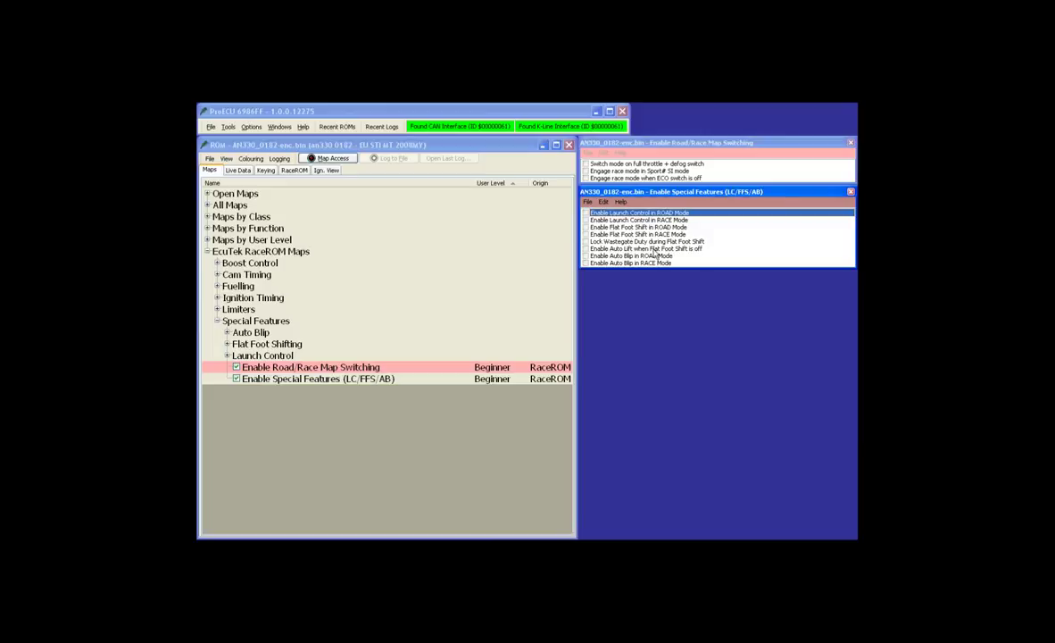
Point out the Auto Lift option, expand the Launch Control maps, and close the open Special Features option maps
click(654, 249)
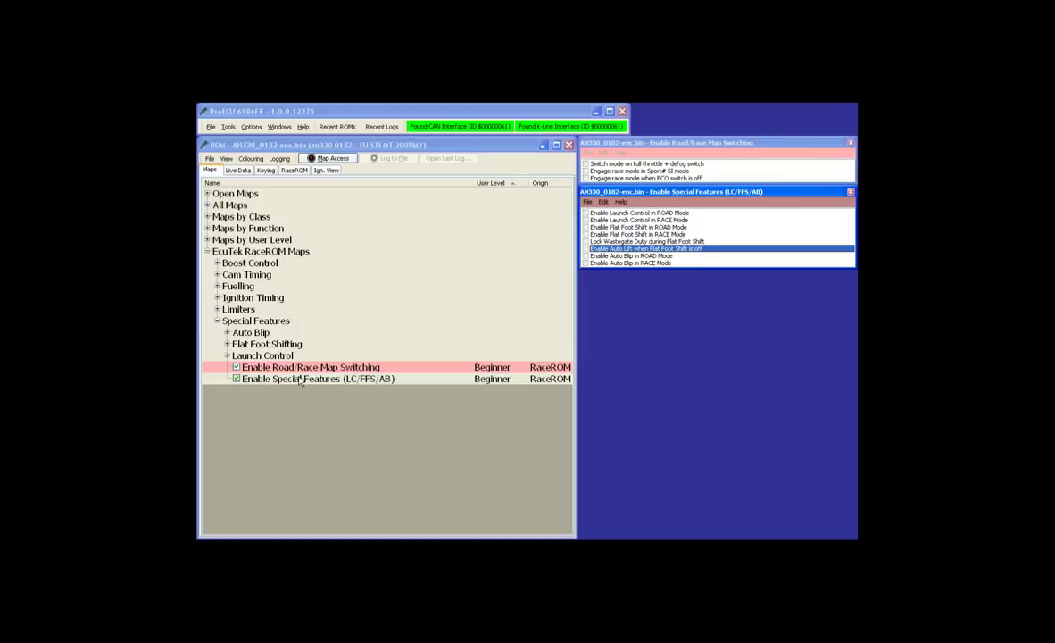
click(227, 356)
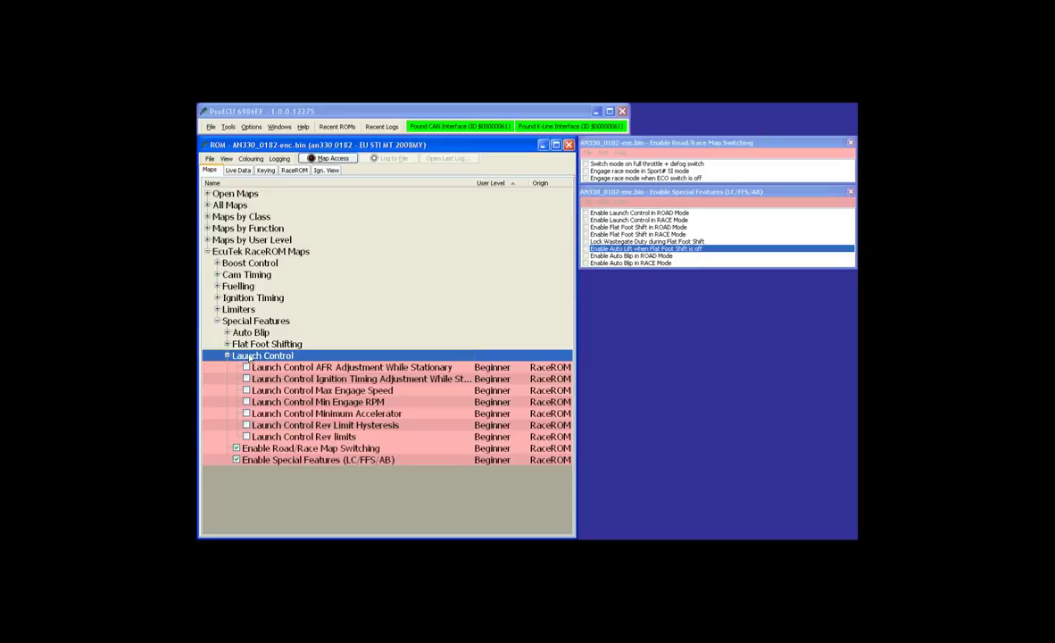
click(850, 194)
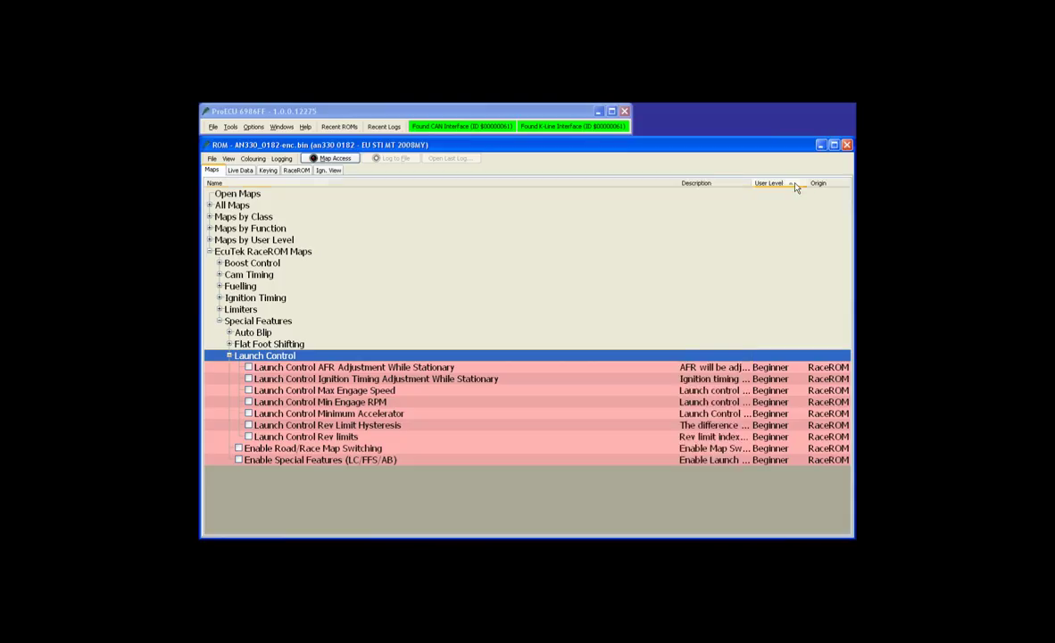
Hide the User Level column in the map list, widen the Description column, and sort the maps by name
right_click(796, 184)
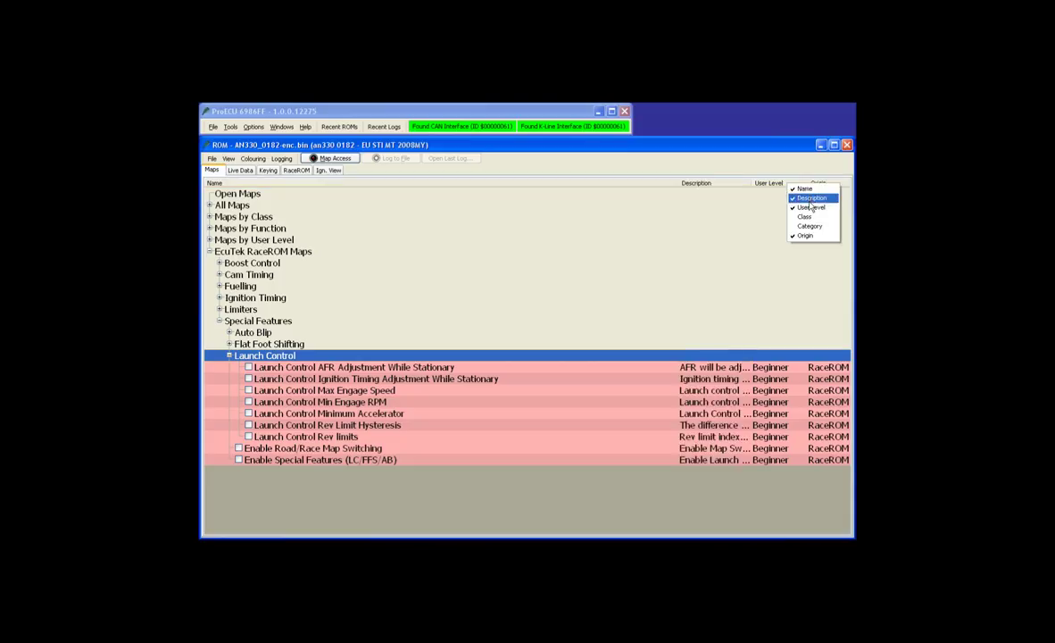
click(811, 208)
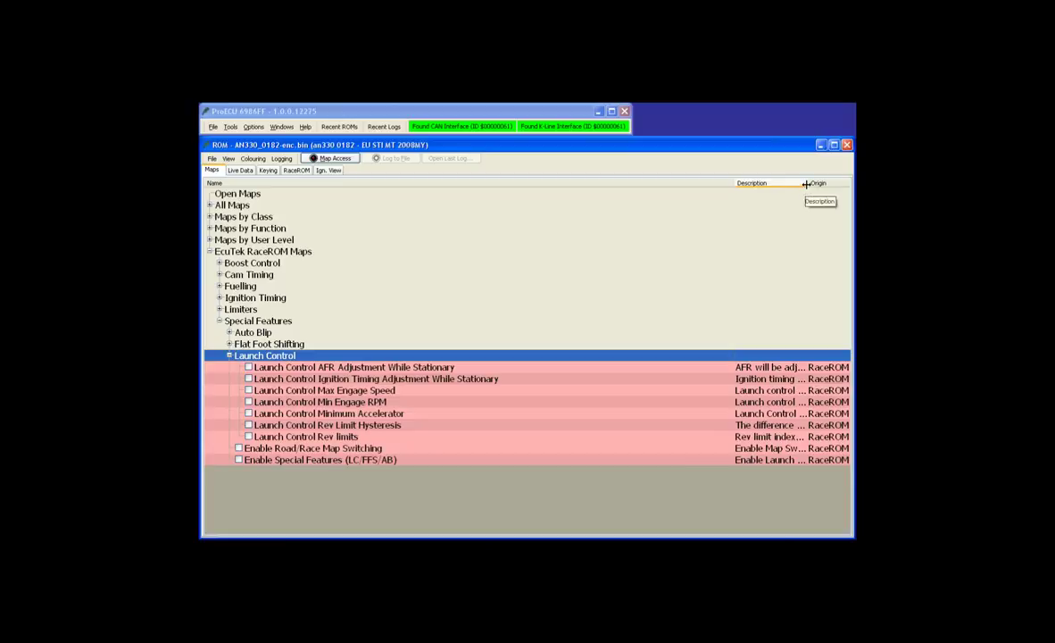
drag(809, 184, 503, 183)
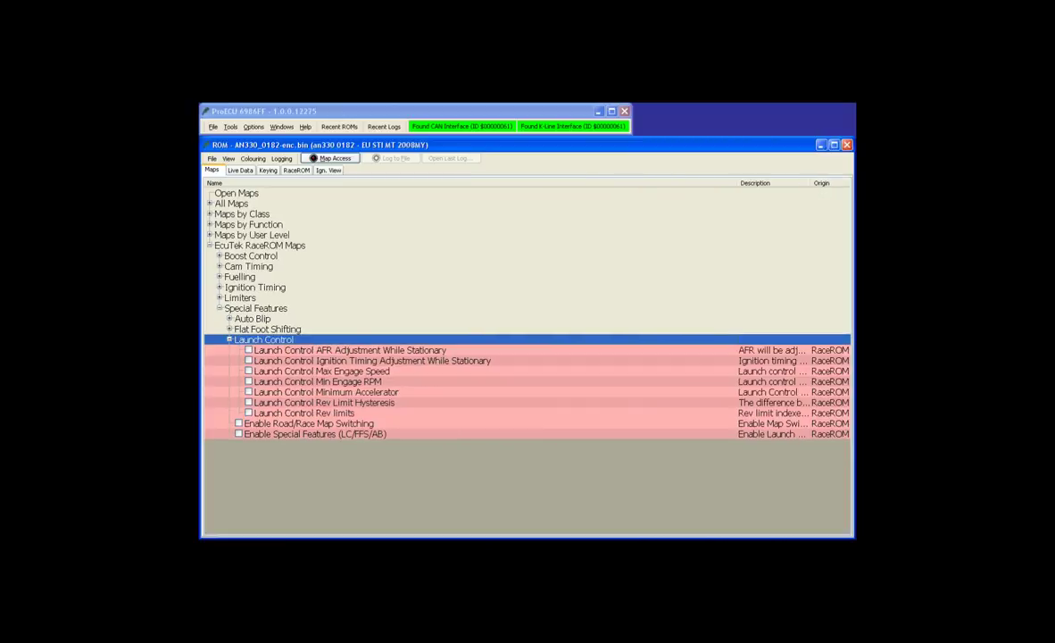
double_click(809, 182)
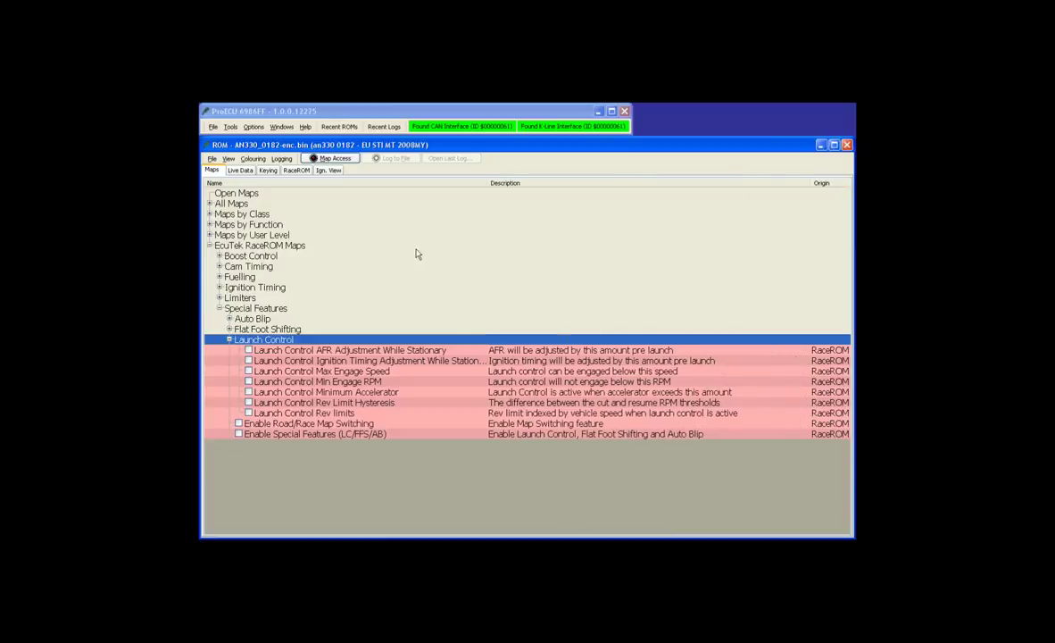
click(390, 184)
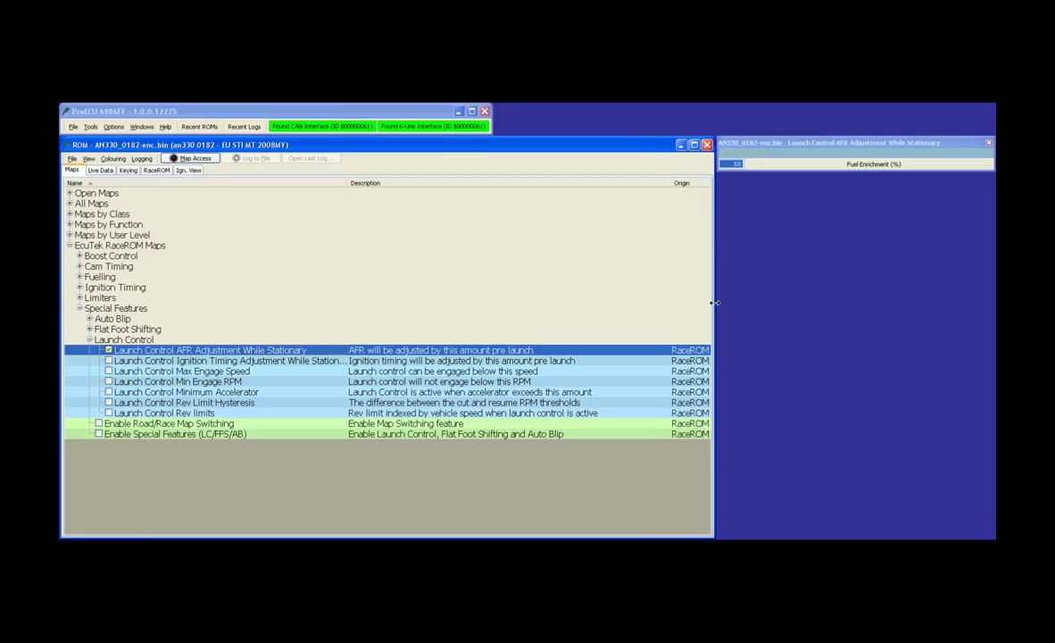
Narrow the ROM window and adjust its Description column so the Launch Control descriptions remain readable
drag(714, 304, 662, 303)
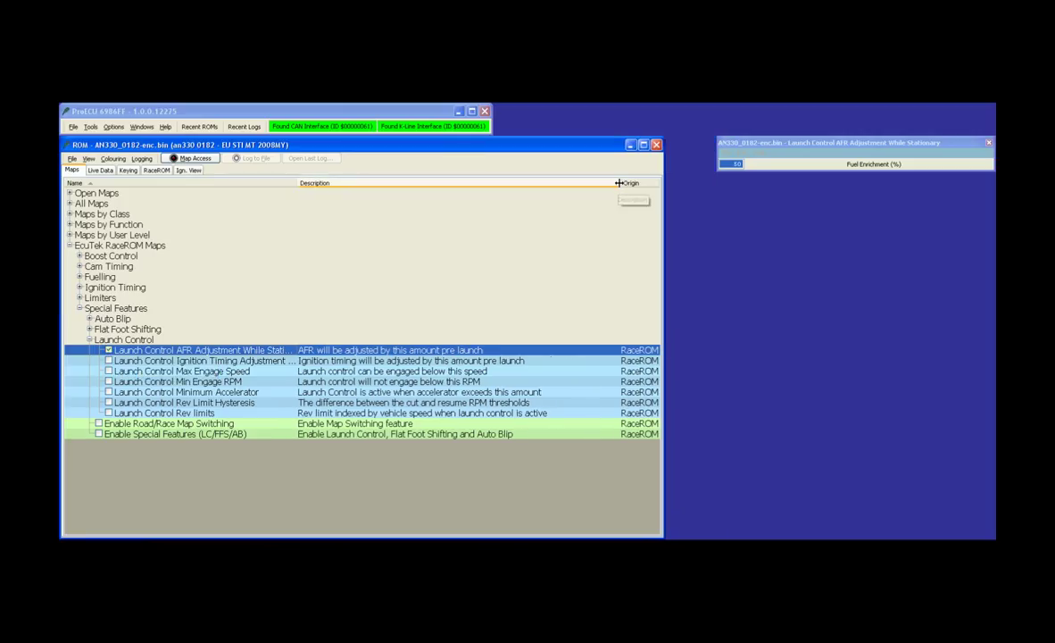
drag(620, 183, 553, 186)
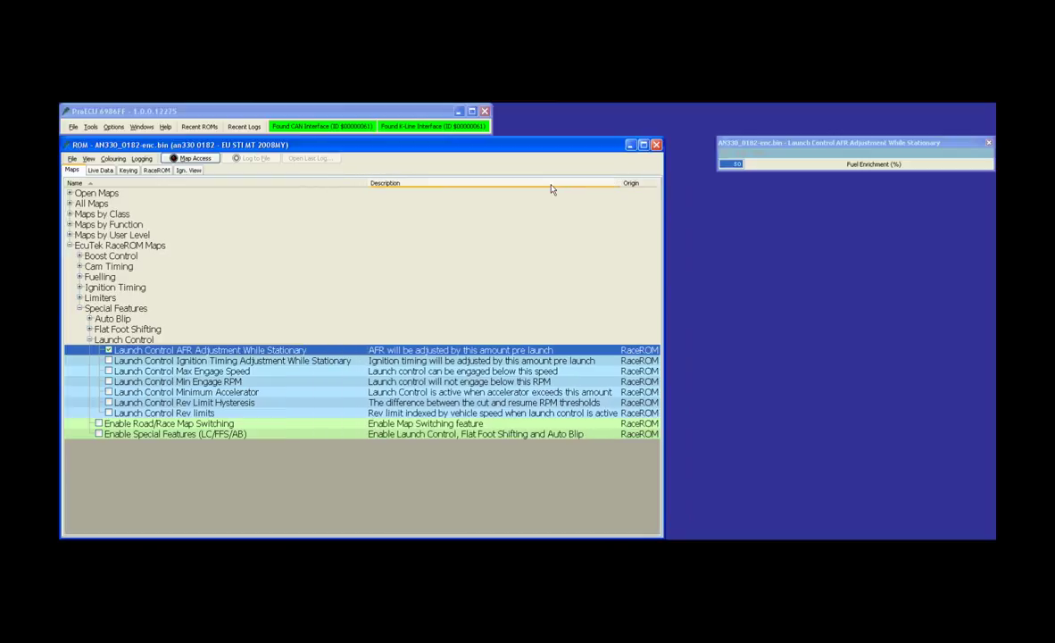
drag(665, 202, 629, 201)
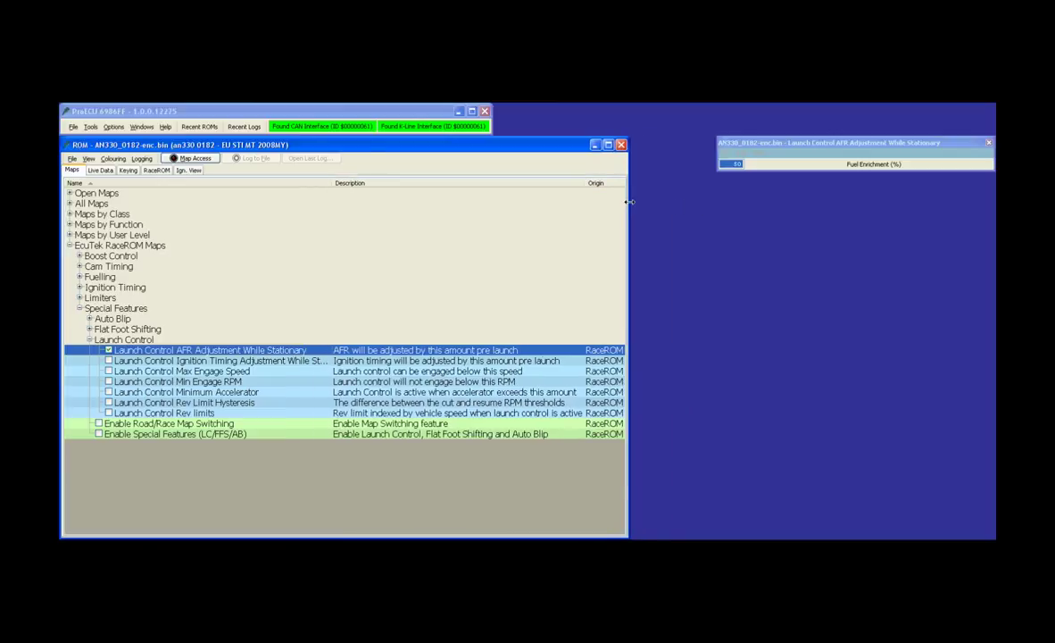
Examine the Launch Control AFR Adjustment While Stationary map and enlarge its window to include the description text
click(752, 143)
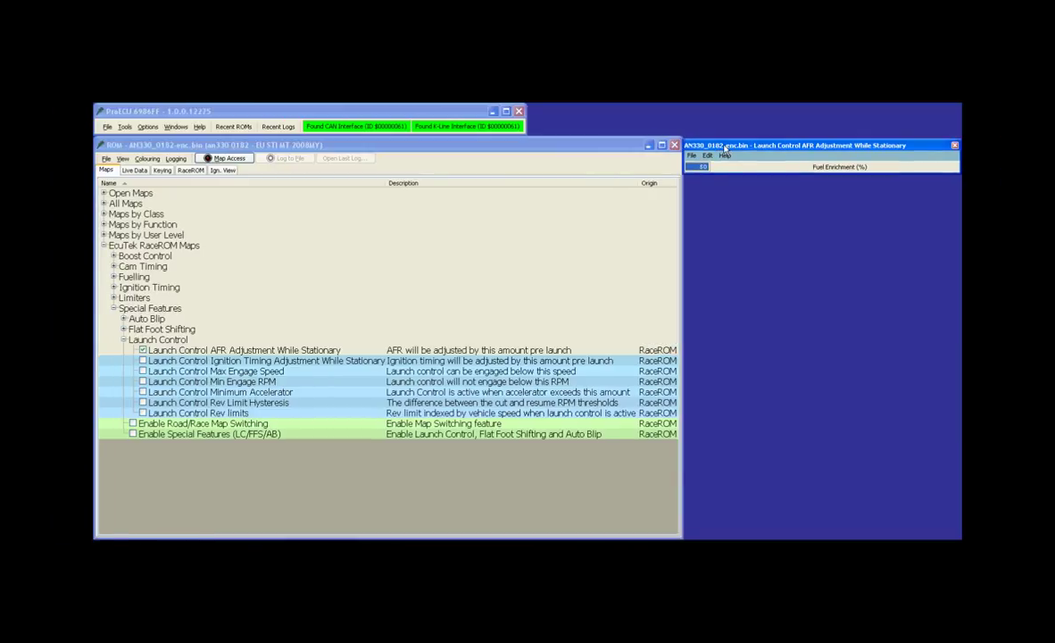
drag(714, 172, 727, 205)
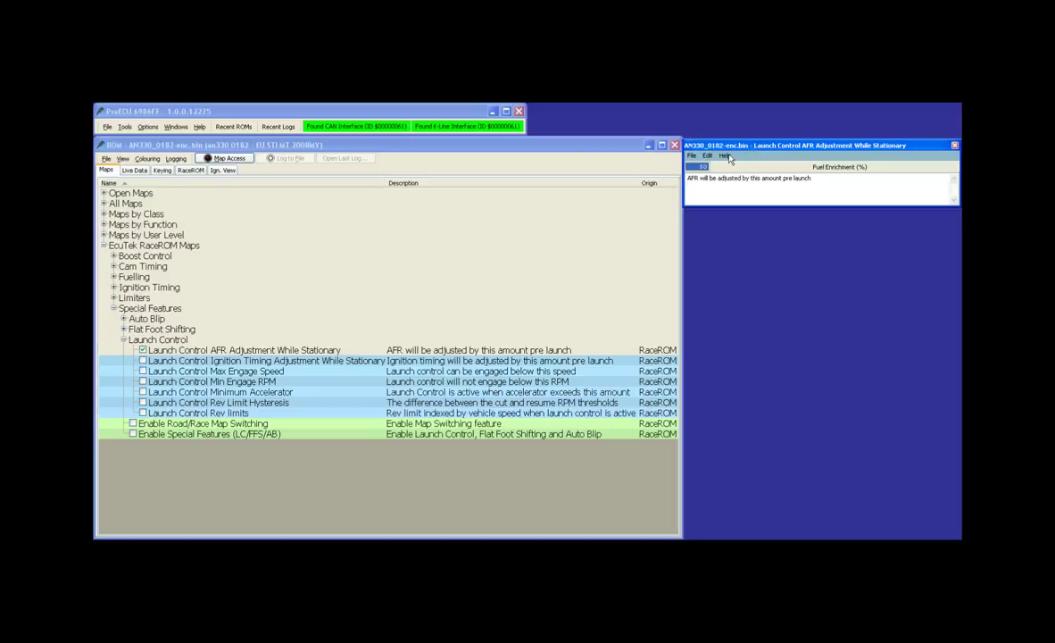
drag(729, 146, 637, 211)
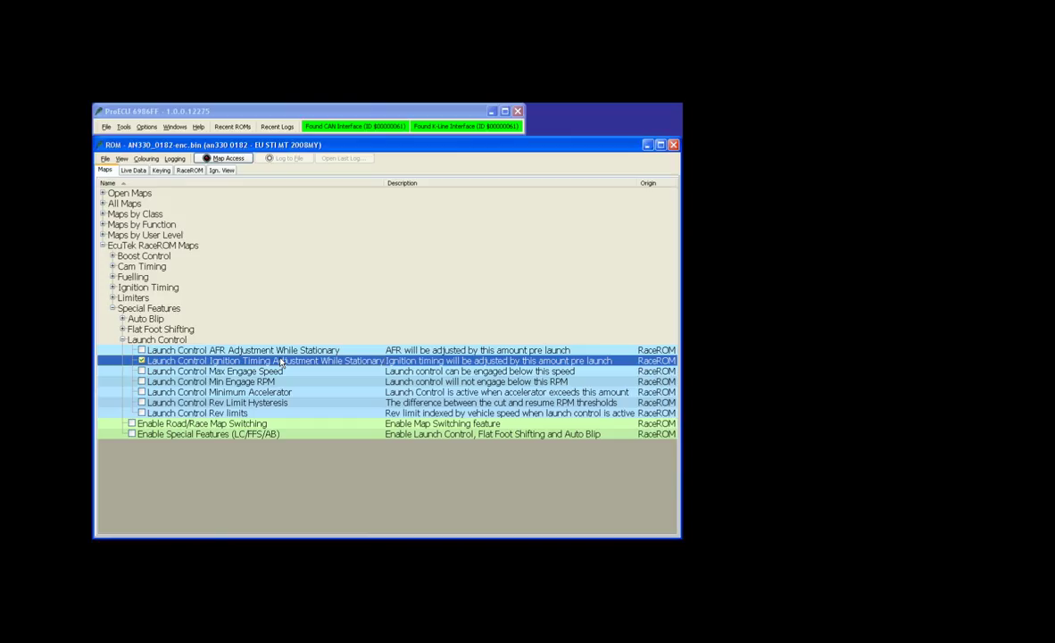
Review Launch Control Ignition Timing Adjustment While Stationary and browse the list of ProECU help files
double_click(280, 361)
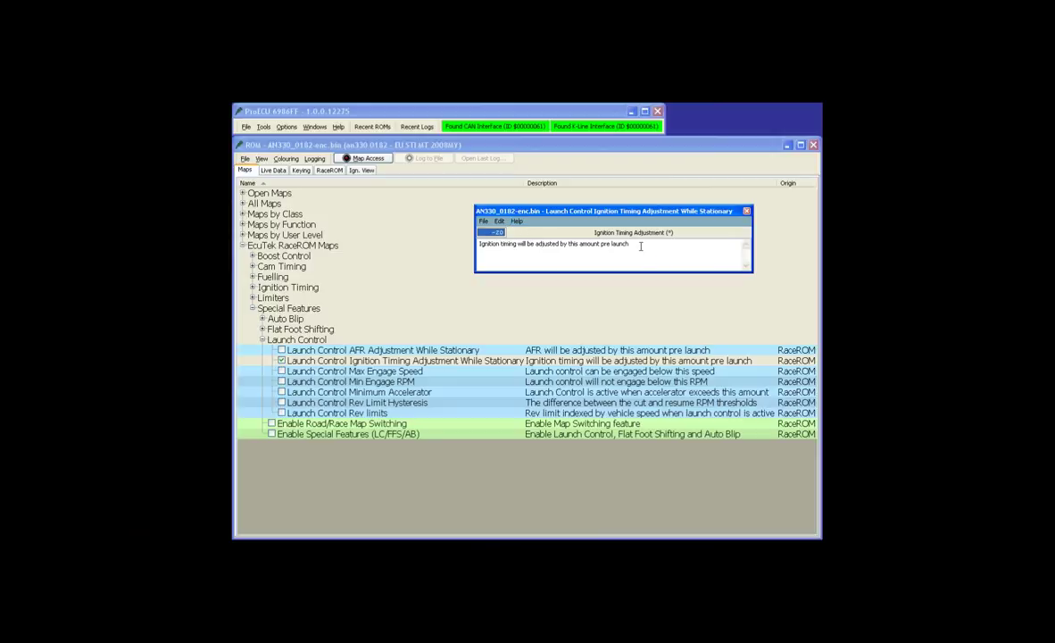
click(339, 126)
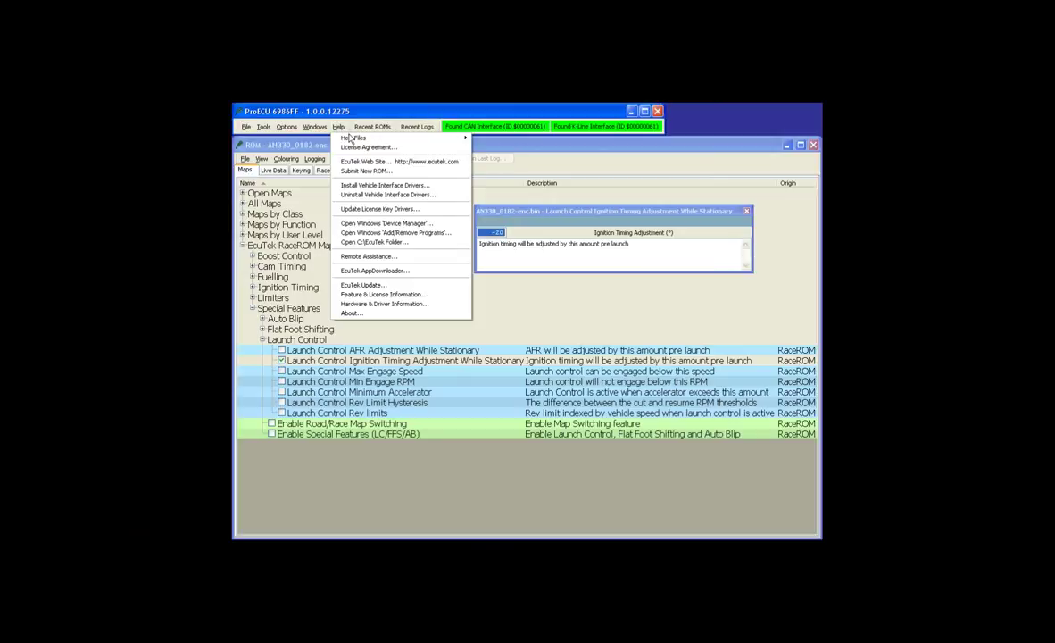
mouse_move(349, 139)
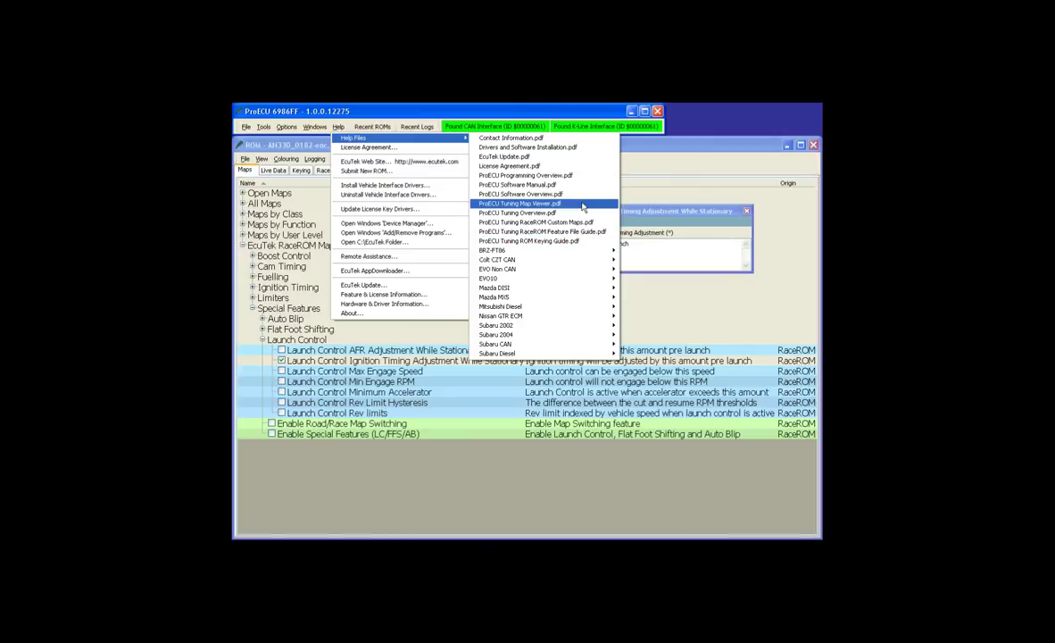
click(657, 215)
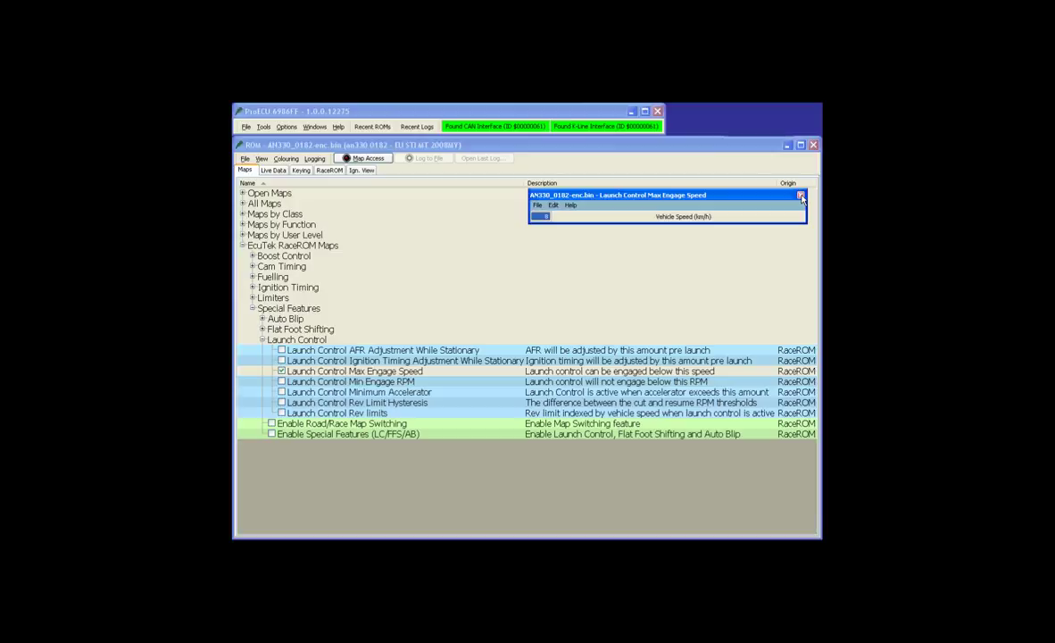
Close Launch Control Max Engage Speed and review the Launch Control Min Engage RPM and Minimum Accelerator maps
click(800, 196)
click(394, 382)
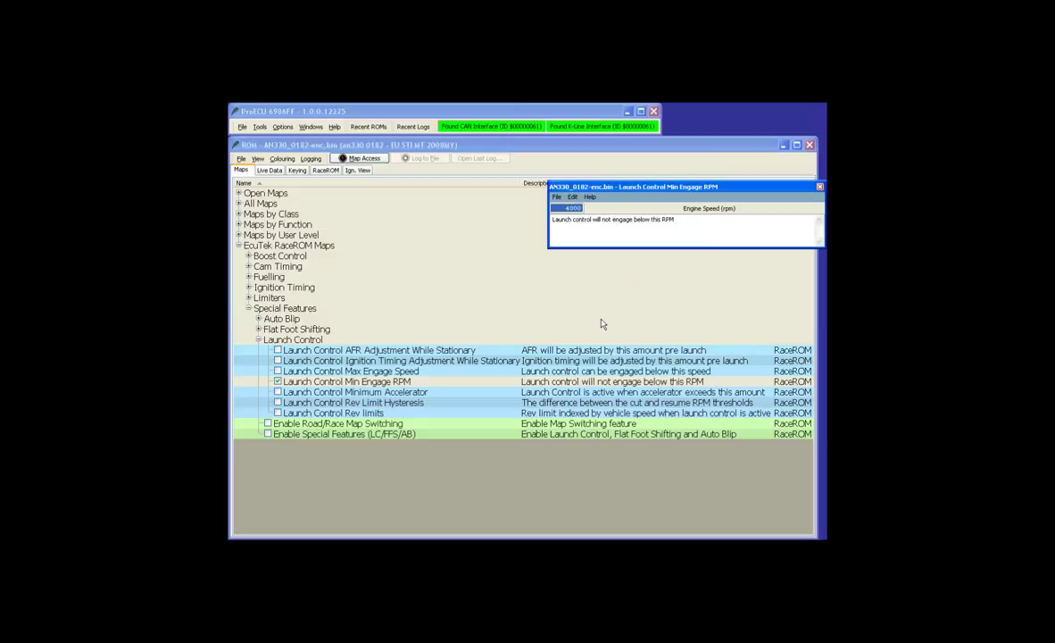
click(280, 393)
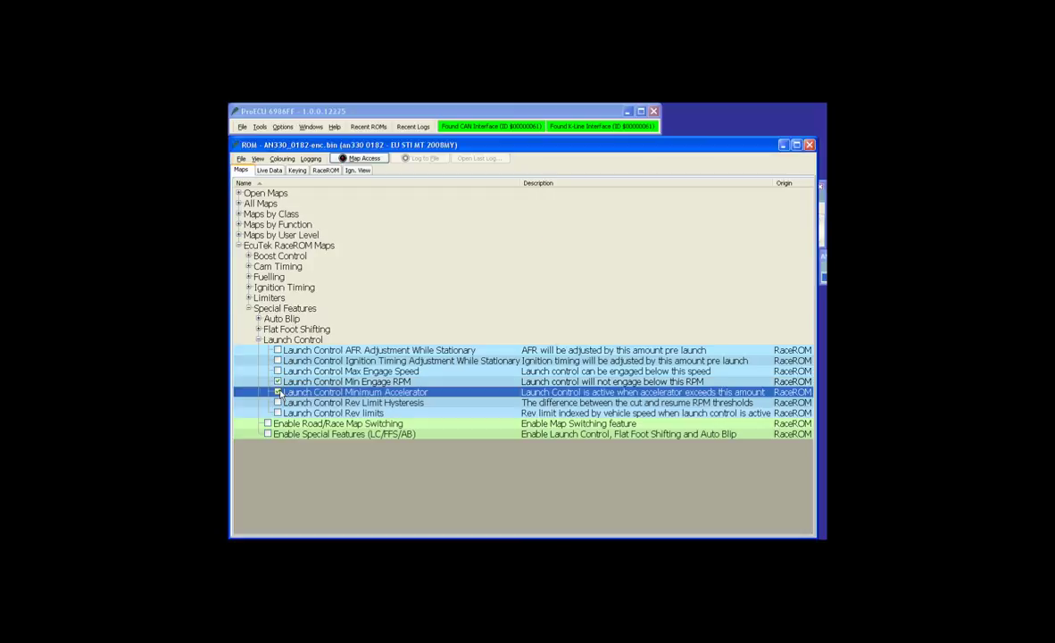
click(278, 391)
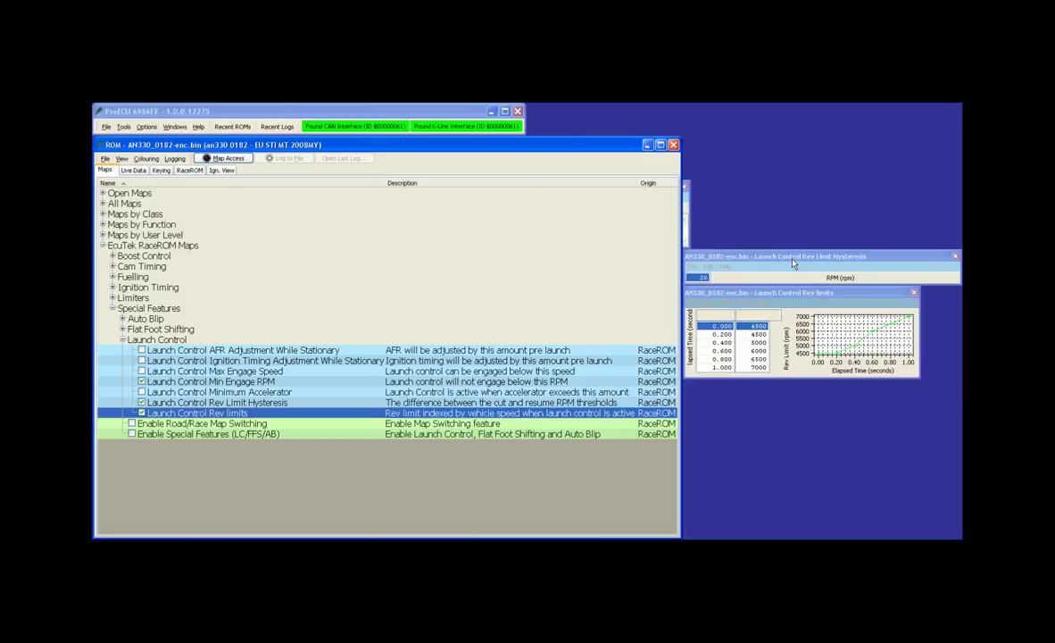
Examine Launch Control Rev Limit Hysteresis and Launch Control Rev limits, repositioning the first and enlarging the second to include its description
drag(792, 261, 791, 256)
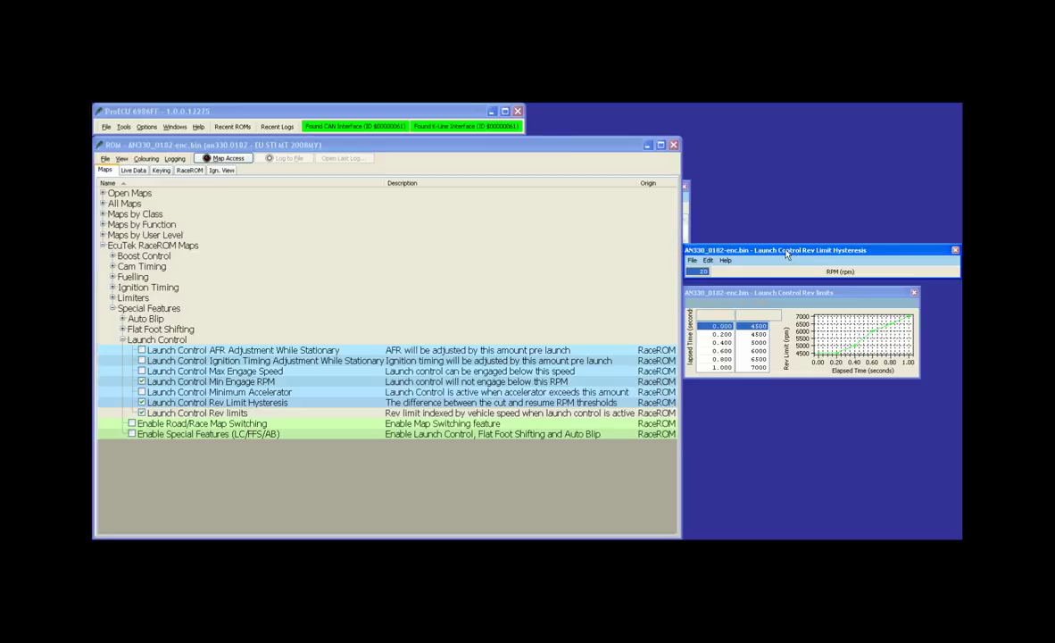
drag(786, 255, 564, 227)
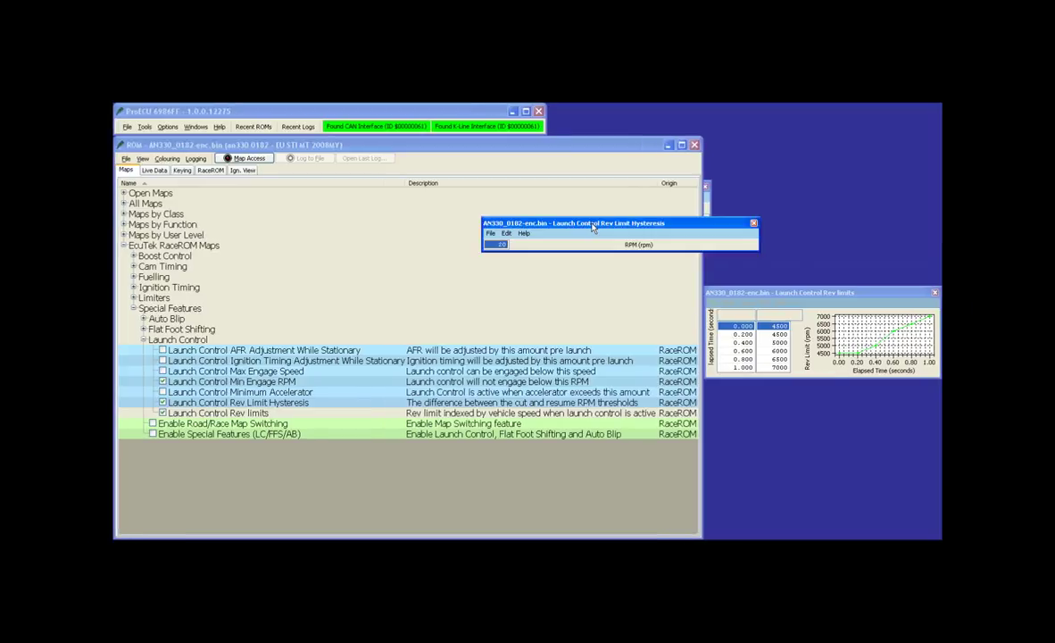
click(818, 299)
drag(814, 379, 814, 434)
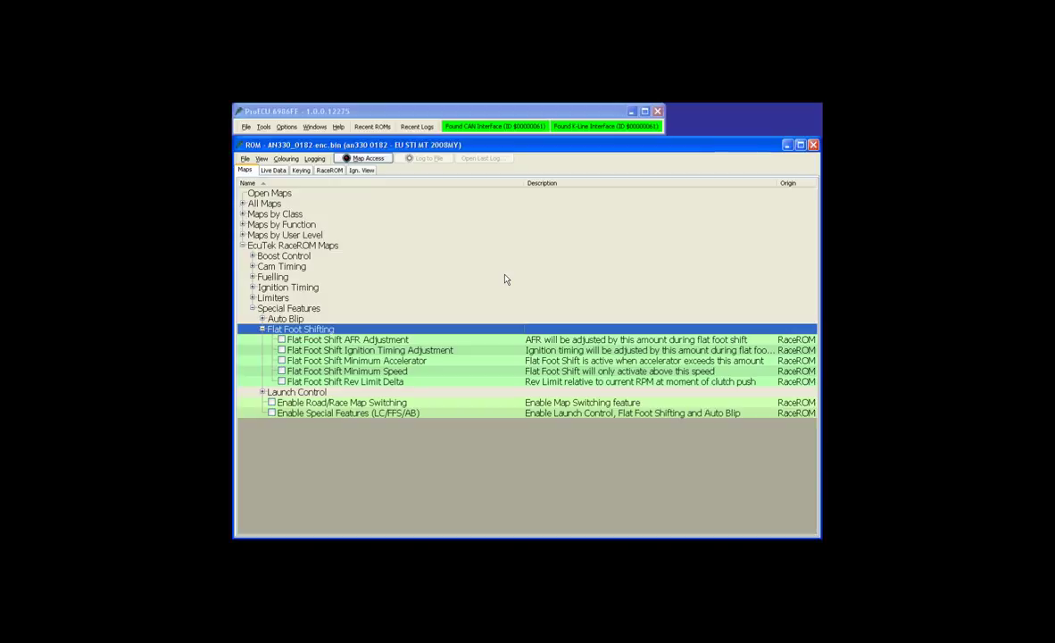
Review the Flat Foot Shift Minimum Accelerator and Flat Foot Shift Ignition Timing Adjustment maps
key(Down)
key(Down)
key(Down)
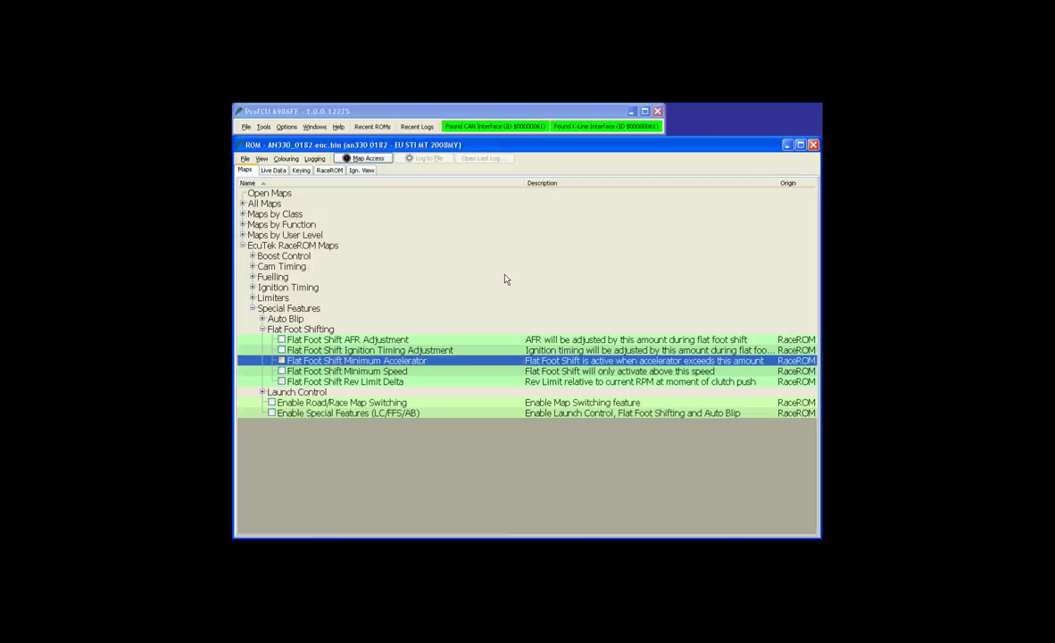
key(Return)
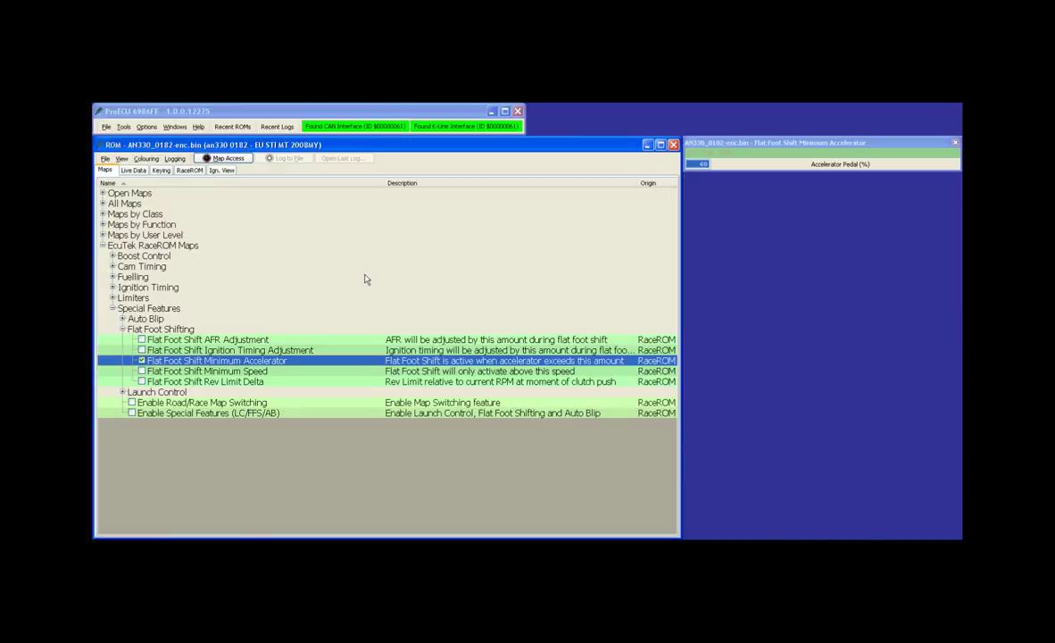
key(Down)
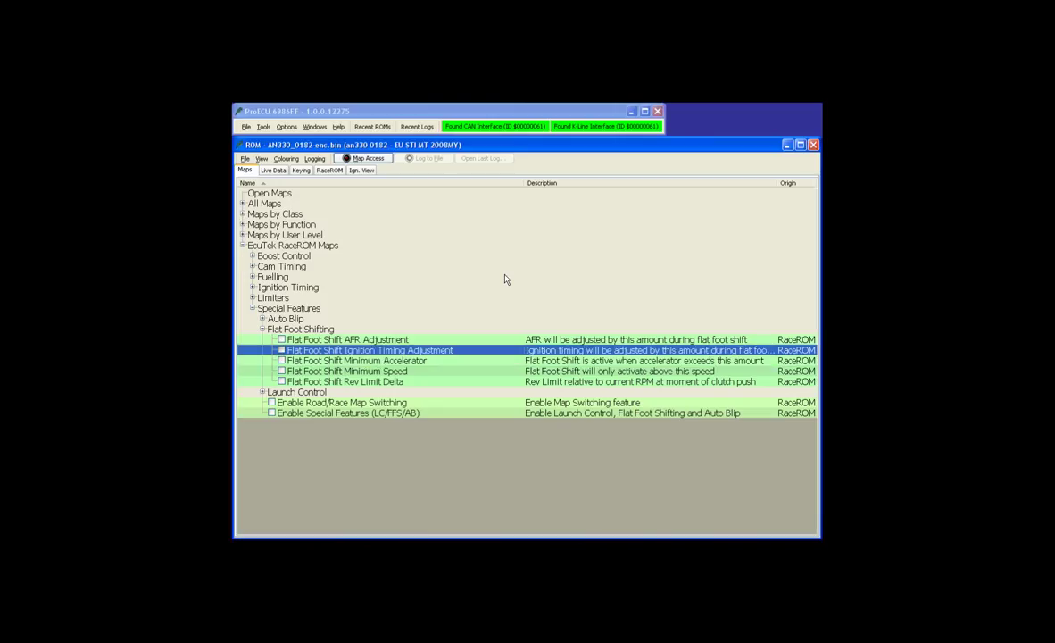
key(Return)
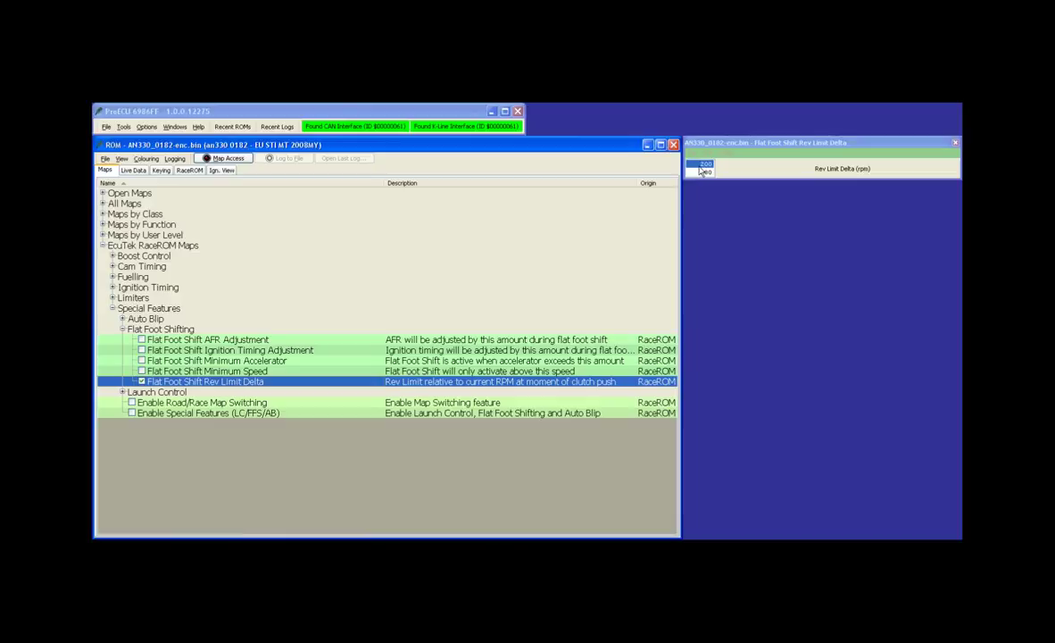
Review the Enable Special Features (LC/FFS/AB) options, highlighting Lock Wastegate Duty during Flat Foot Shift, and close the map
click(132, 413)
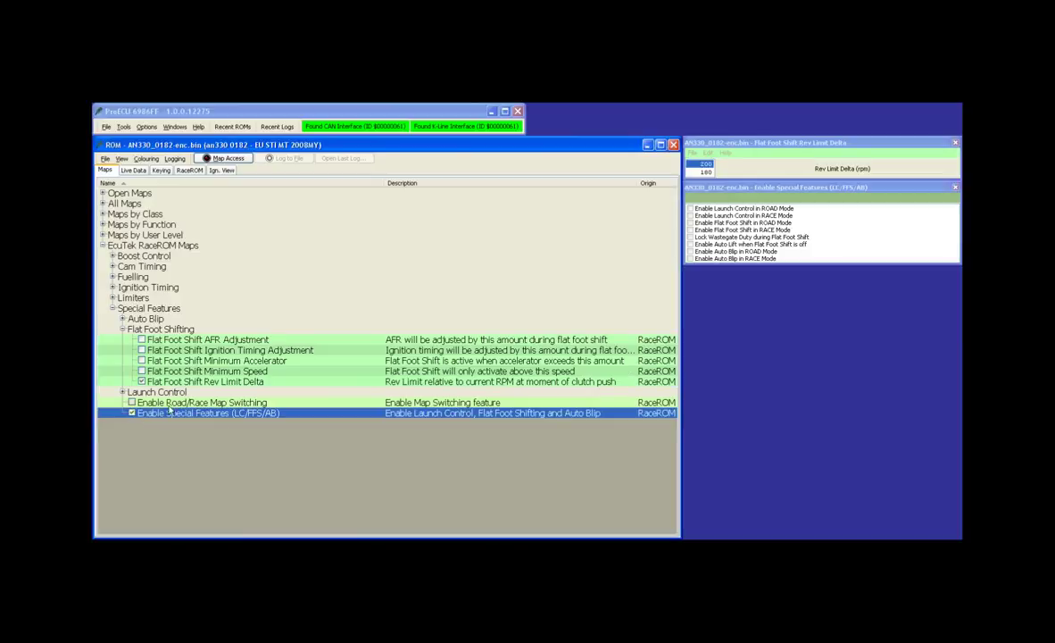
click(732, 238)
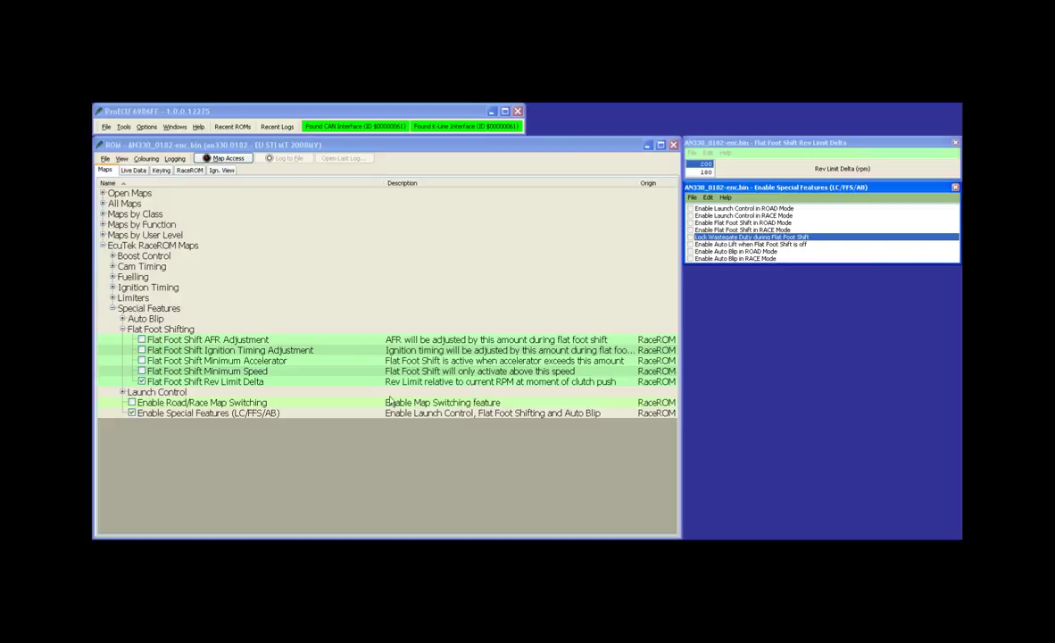
click(132, 412)
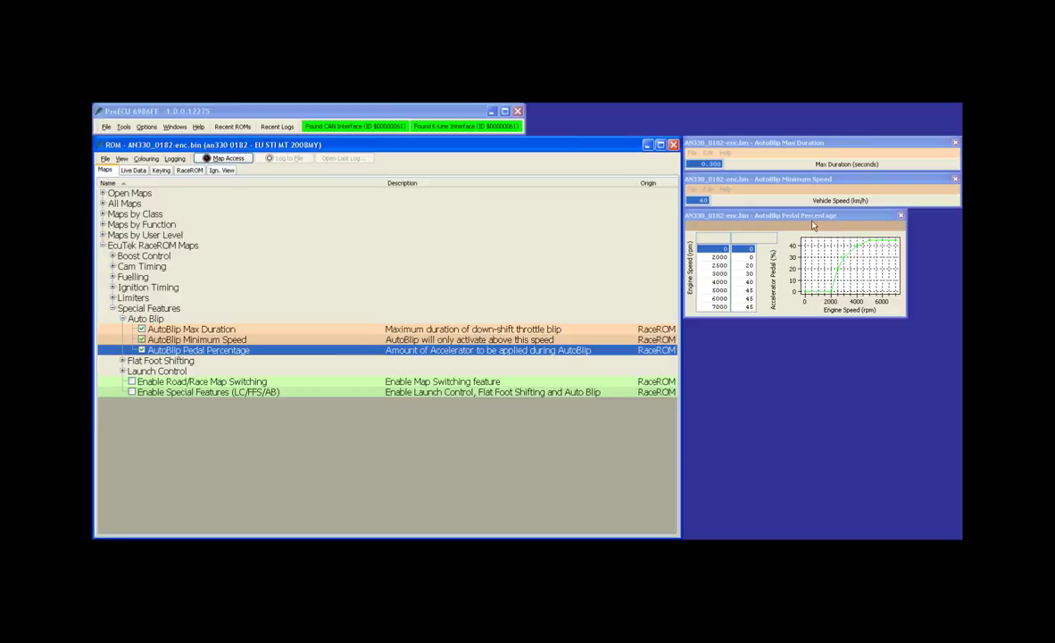
Review the AutoBlip Max Duration, Minimum Speed and Pedal Percentage maps
click(747, 187)
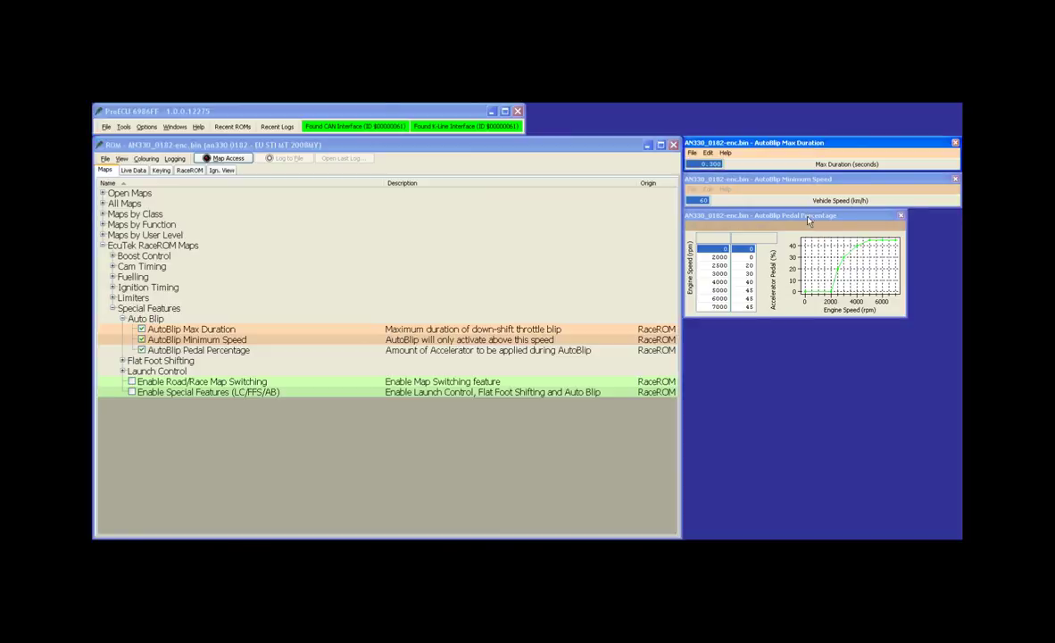
click(808, 222)
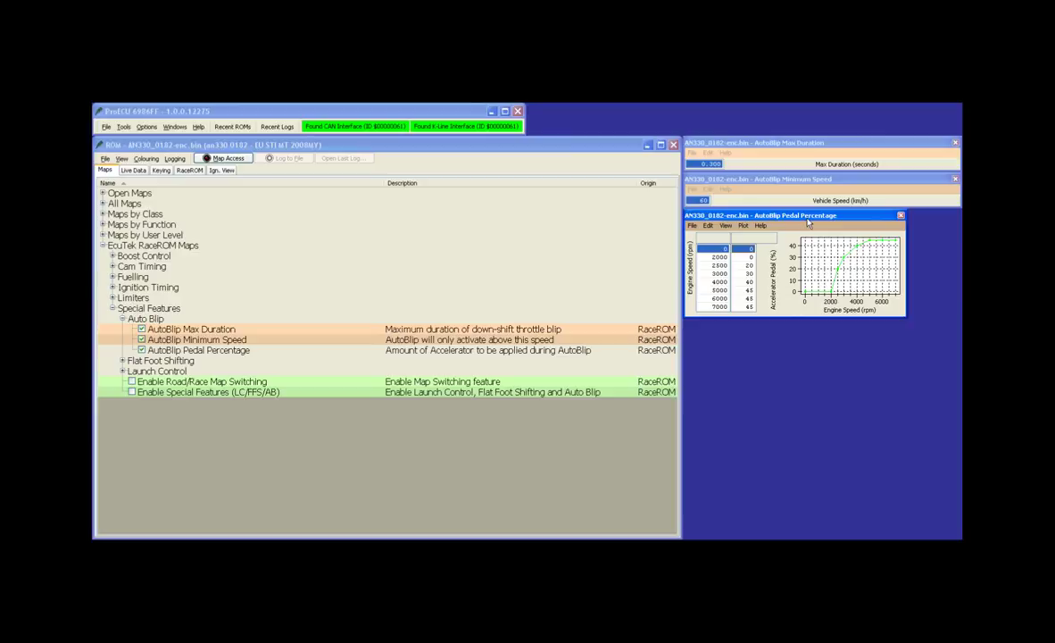
click(773, 182)
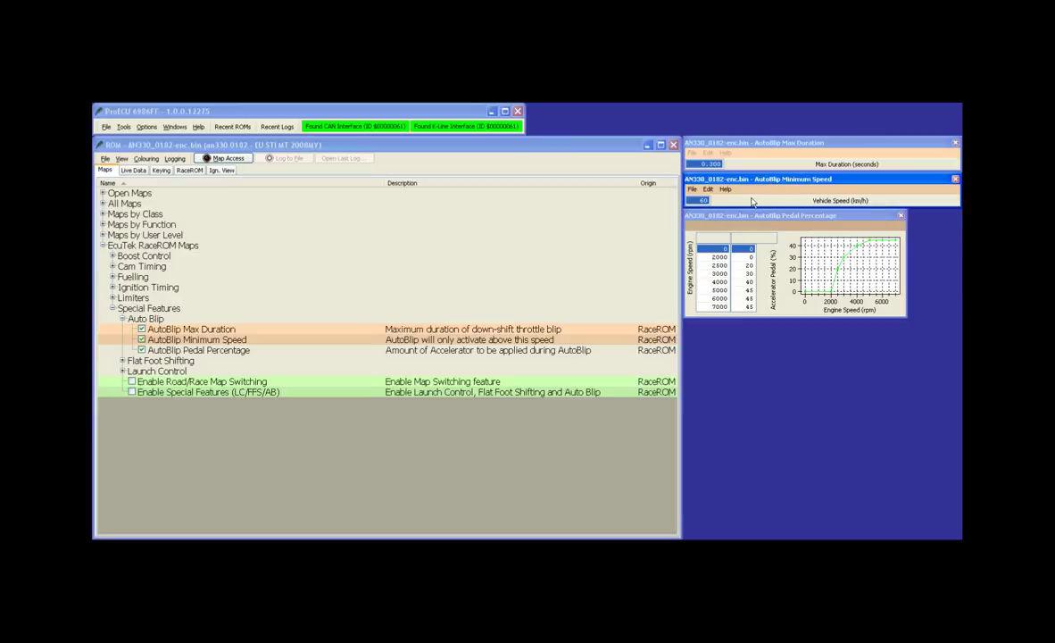
click(724, 154)
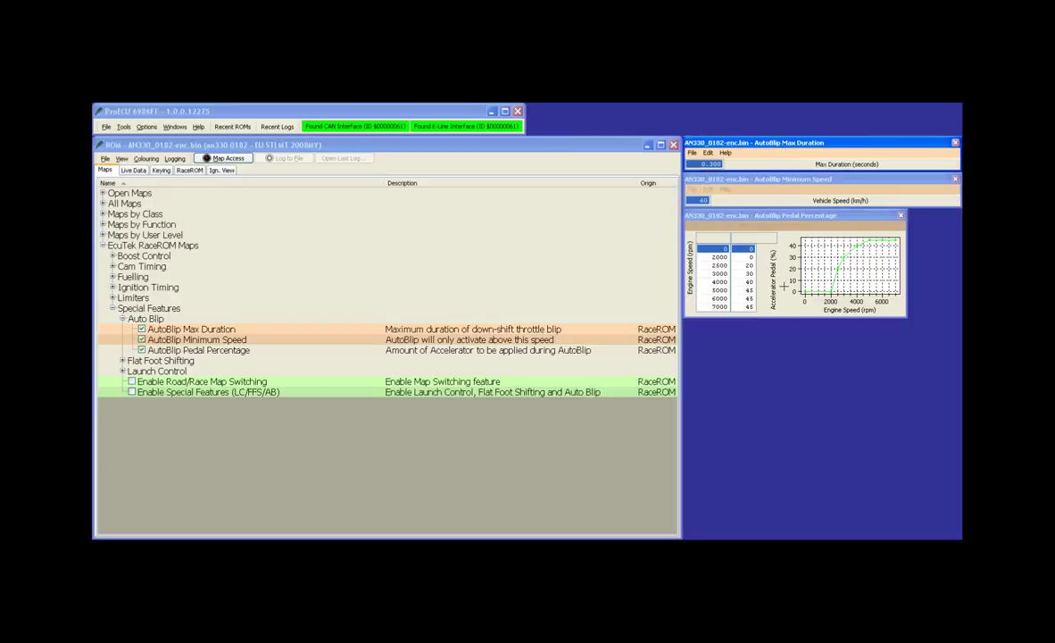
Examine the AutoBlip Pedal Percentage values from 2500 to 7000 rpm alongside Max Duration, and close the AutoBlip maps
click(749, 282)
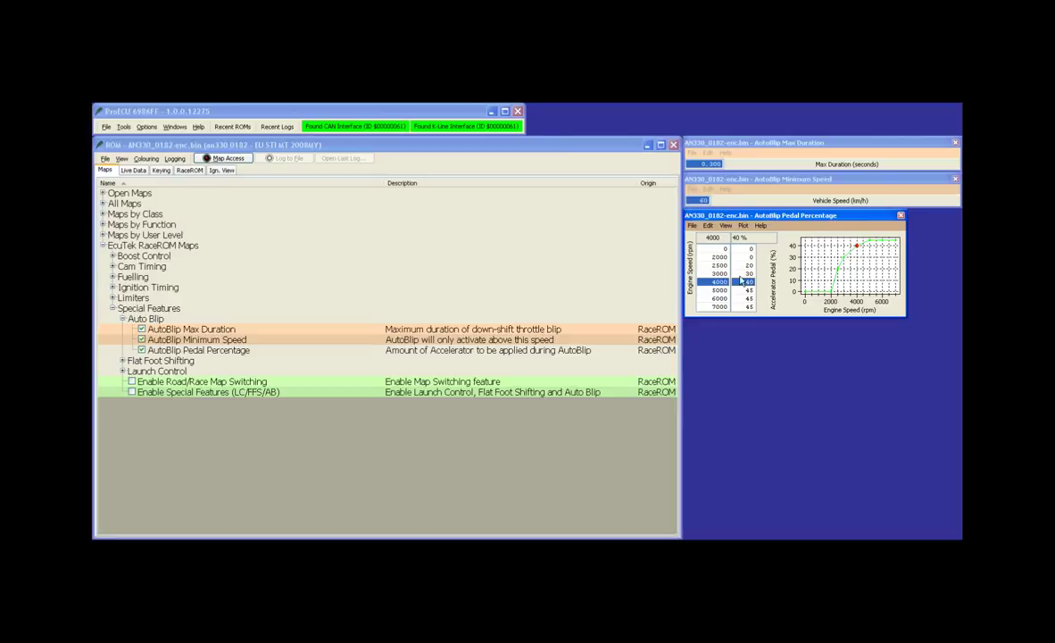
click(740, 291)
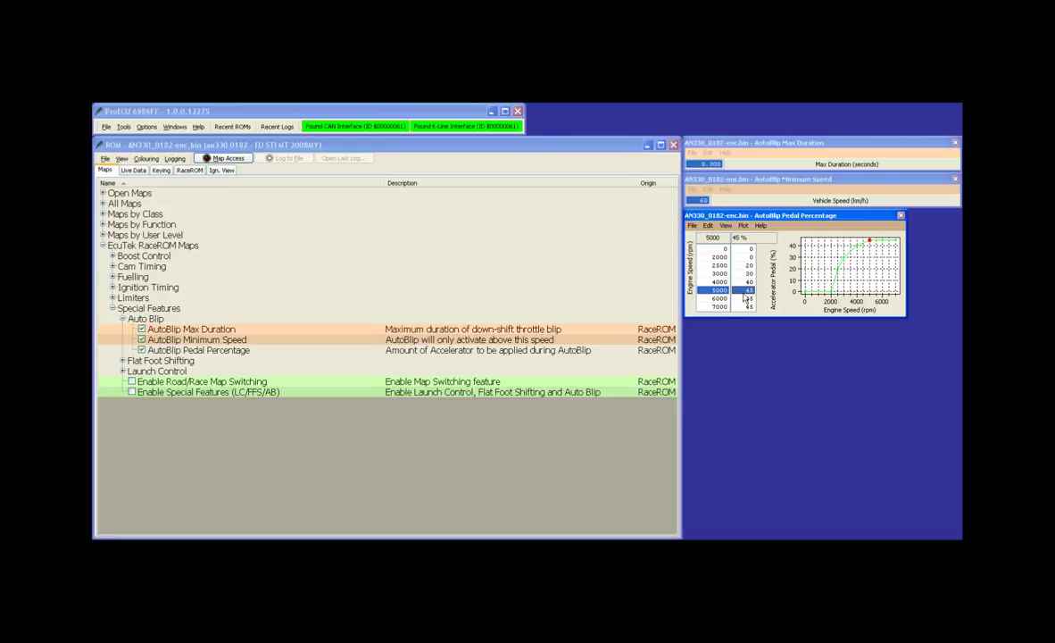
click(734, 142)
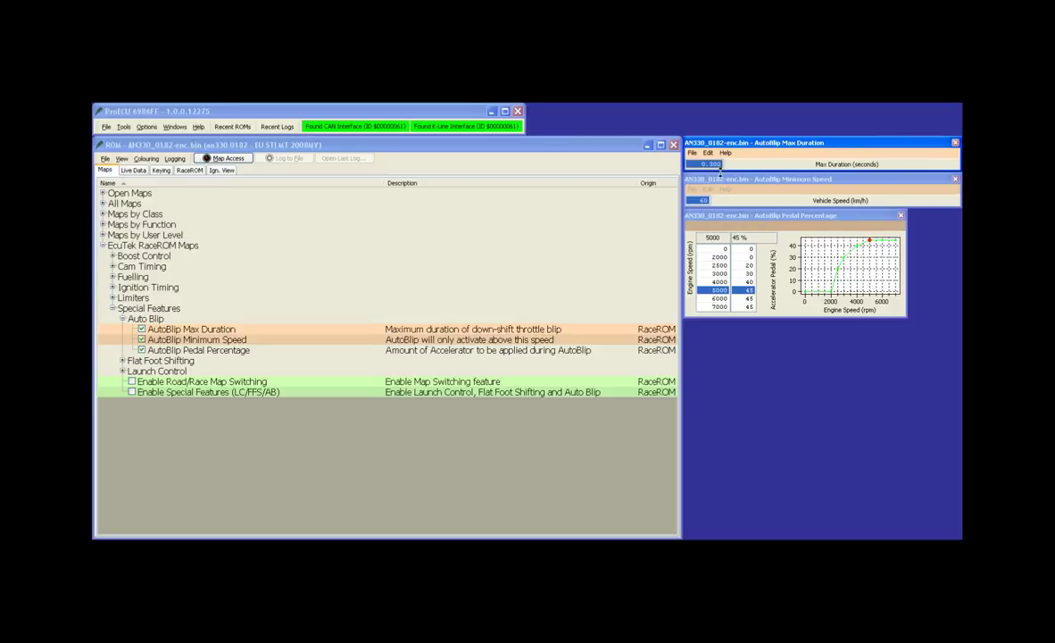
click(747, 297)
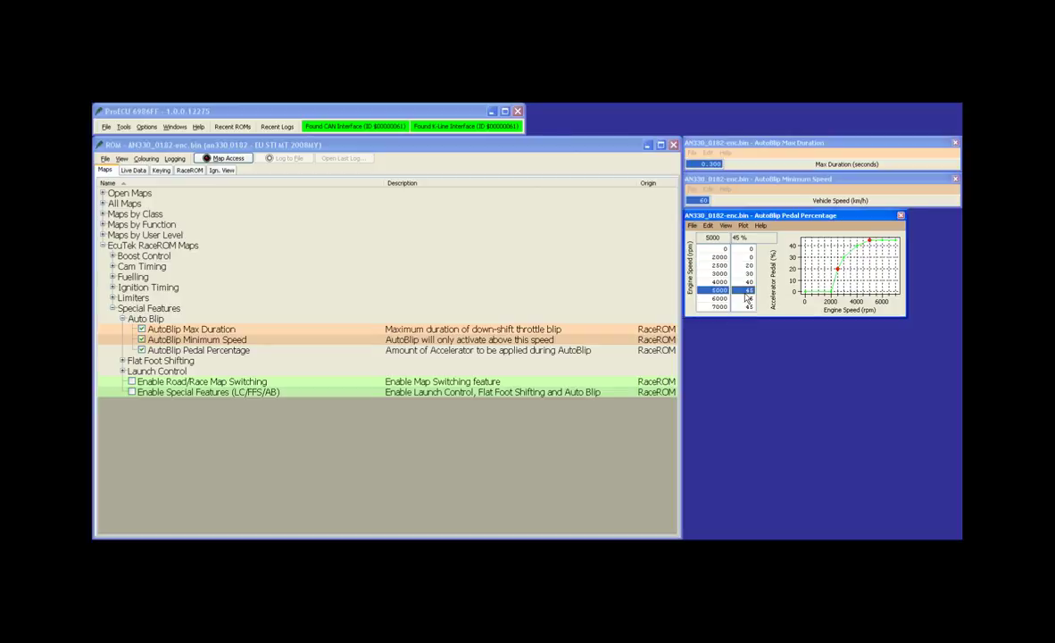
drag(747, 265, 746, 309)
click(745, 291)
click(141, 349)
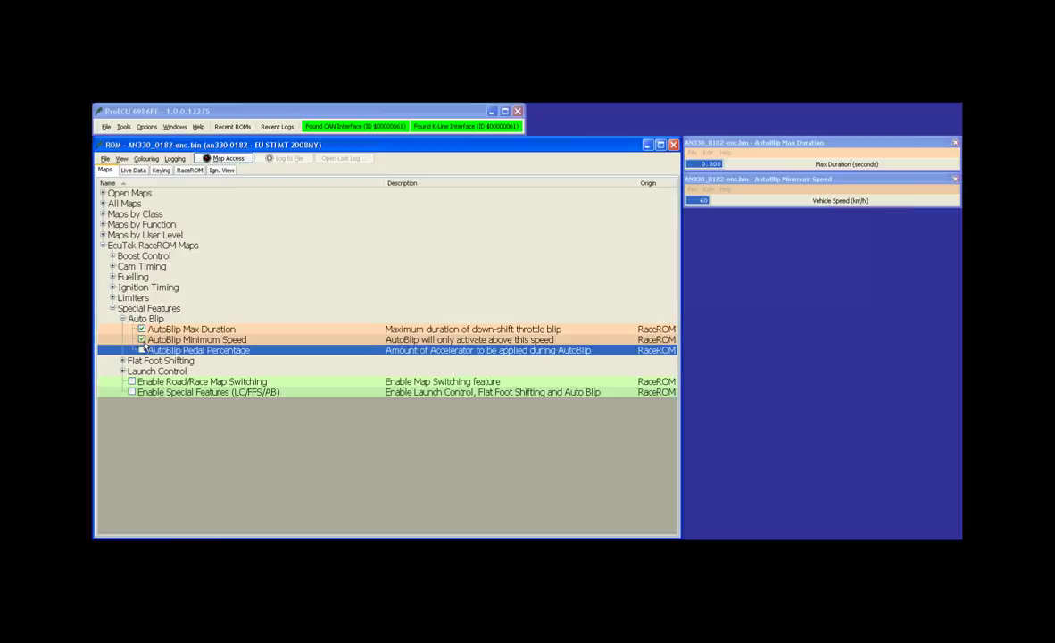
click(141, 339)
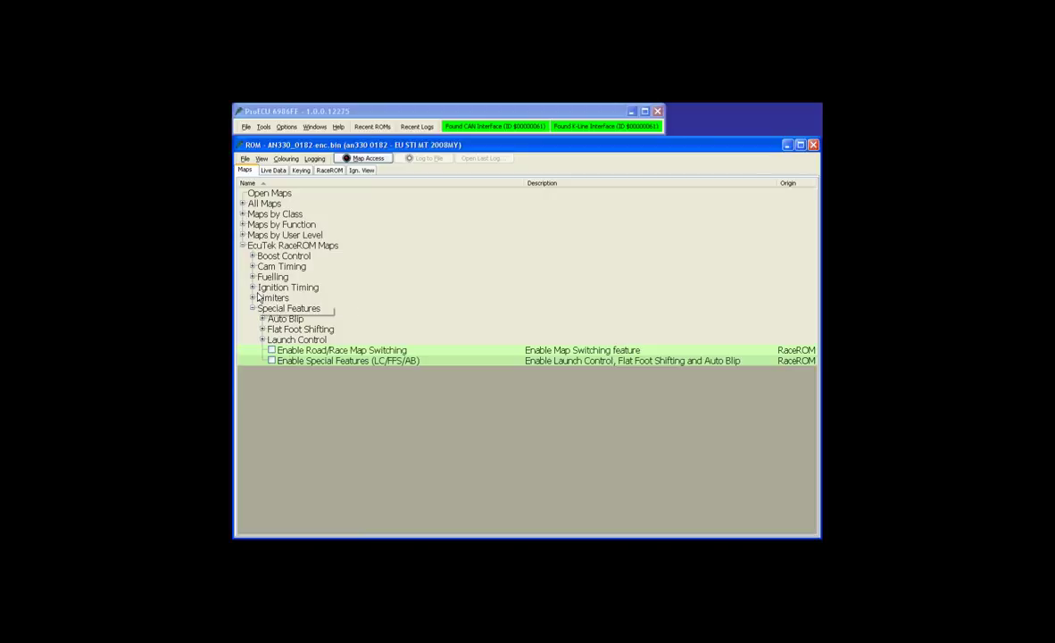
Open the Per Gear Rev Limits enable, hysteresis, race and road maps from the Limiters group
click(253, 298)
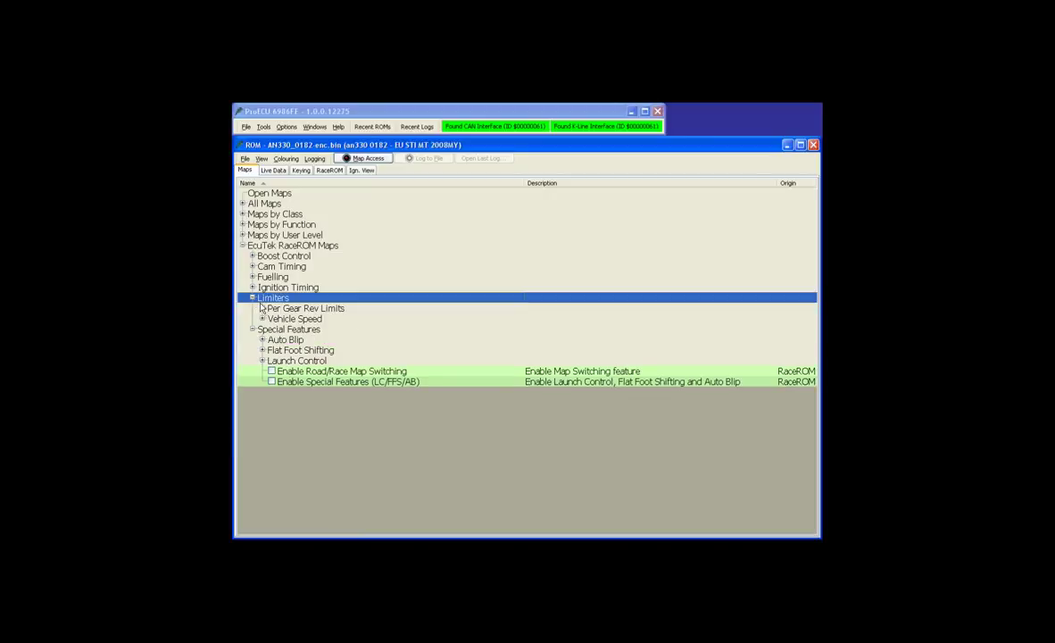
click(262, 308)
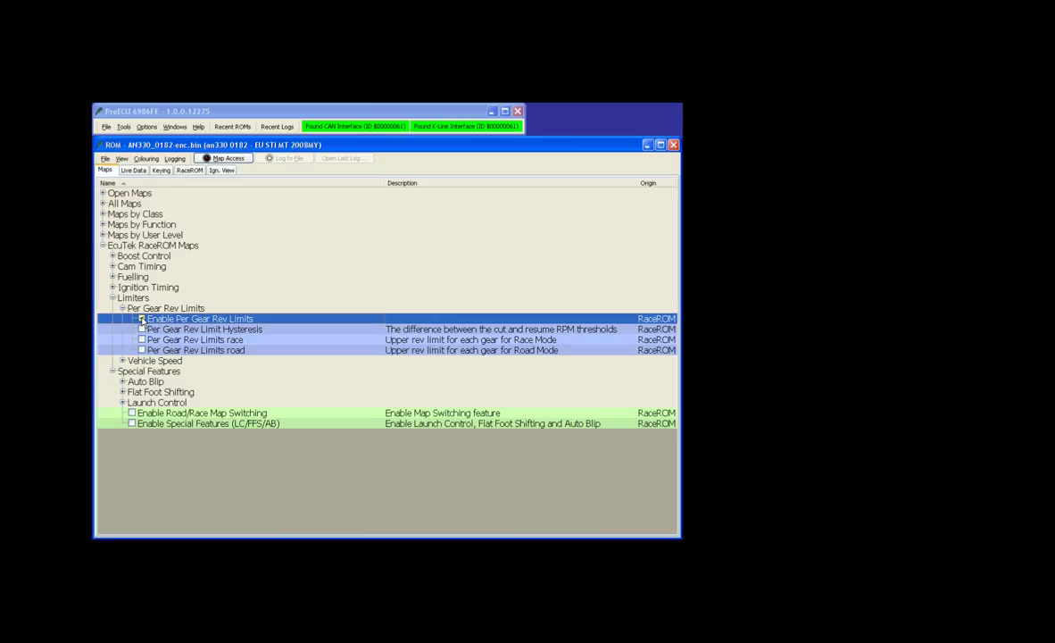
click(142, 319)
click(142, 330)
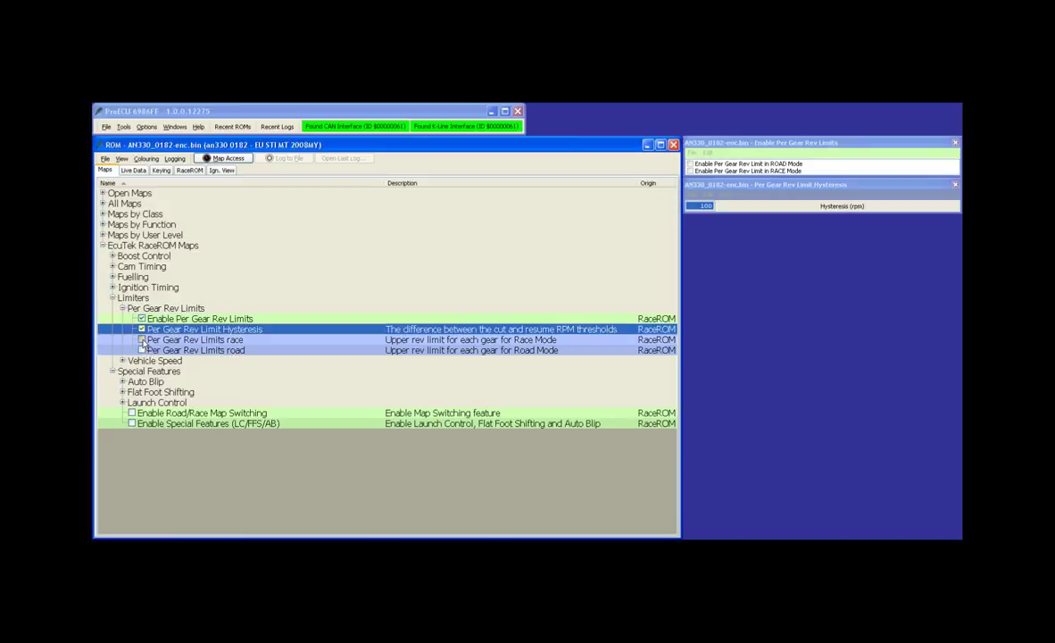
click(142, 340)
click(142, 350)
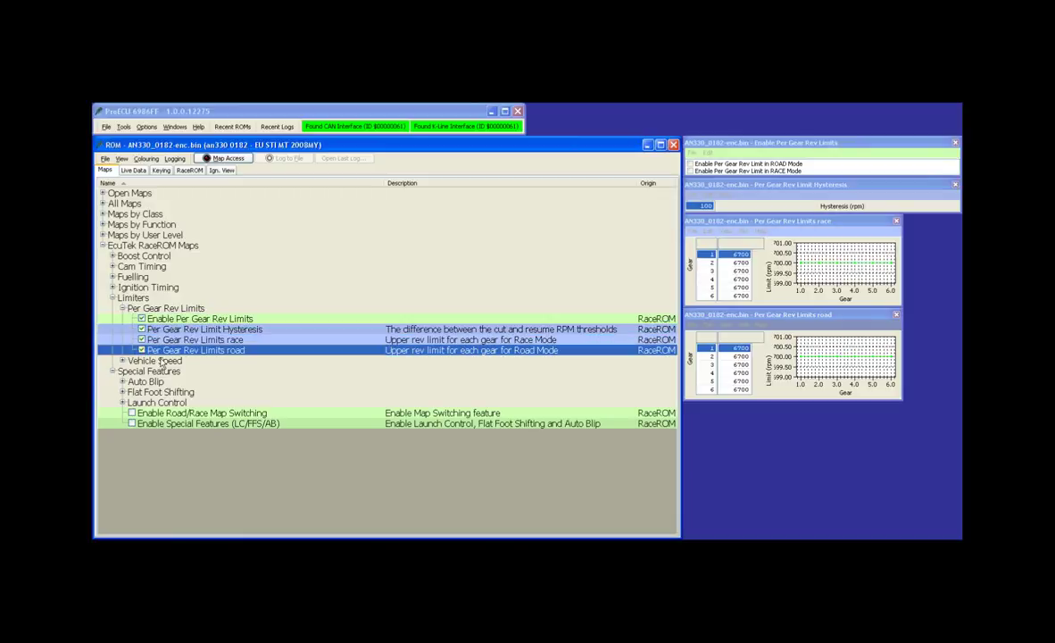
Compare the road and race per-gear rev limit maps, repositioning and widening the race map, and close the maps
click(739, 373)
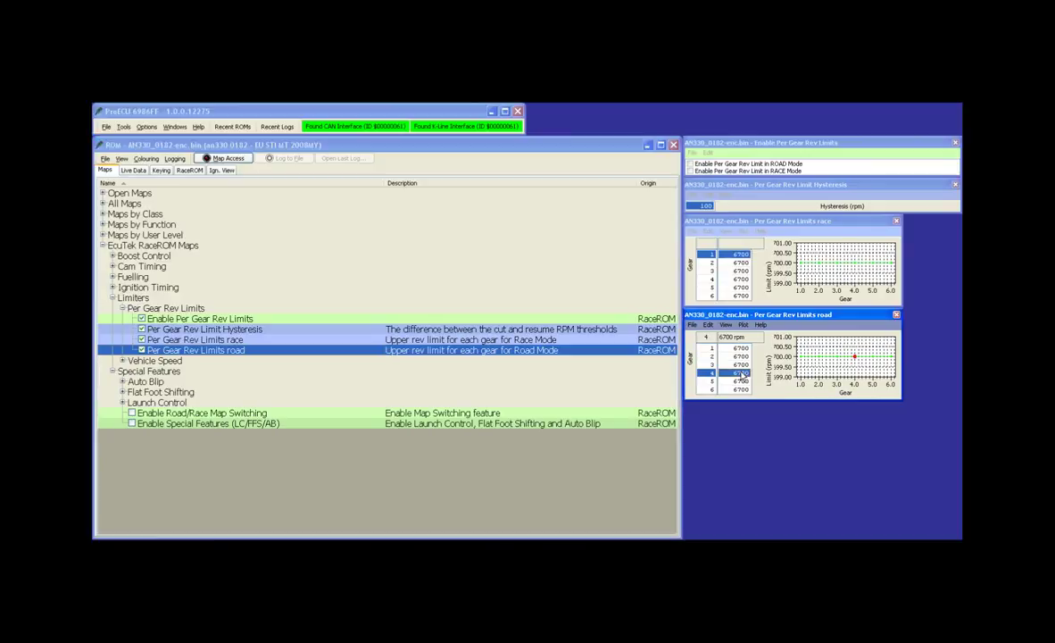
drag(838, 222, 757, 224)
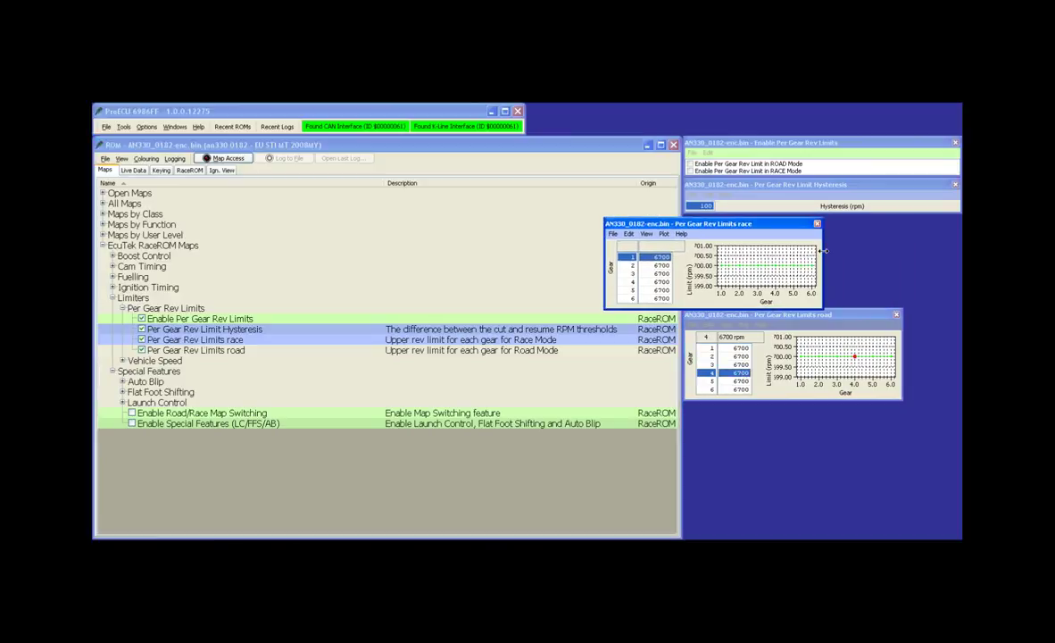
drag(822, 251, 860, 253)
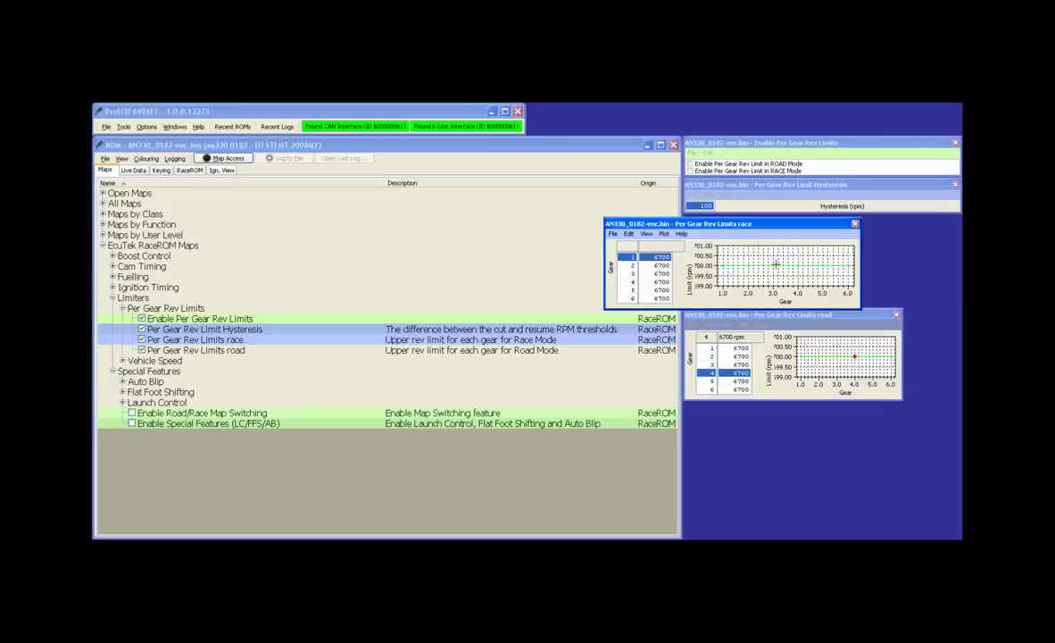
click(141, 350)
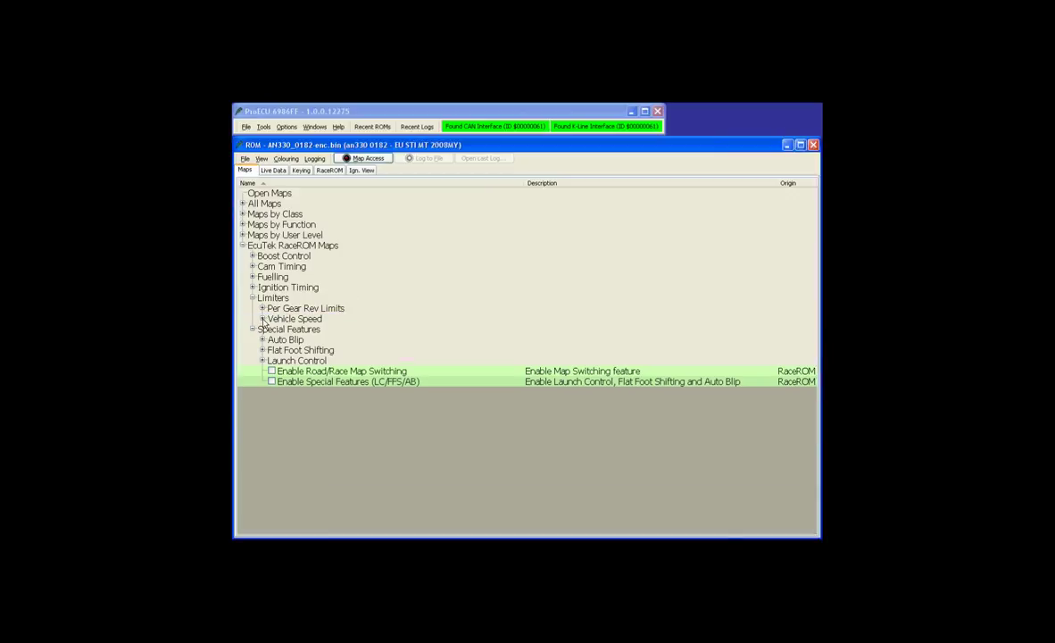
Open the Veh. Speed based Throttle Angle Limiter Race map, enlarge it beside the map list and inspect its two breakpoints
double_click(284, 319)
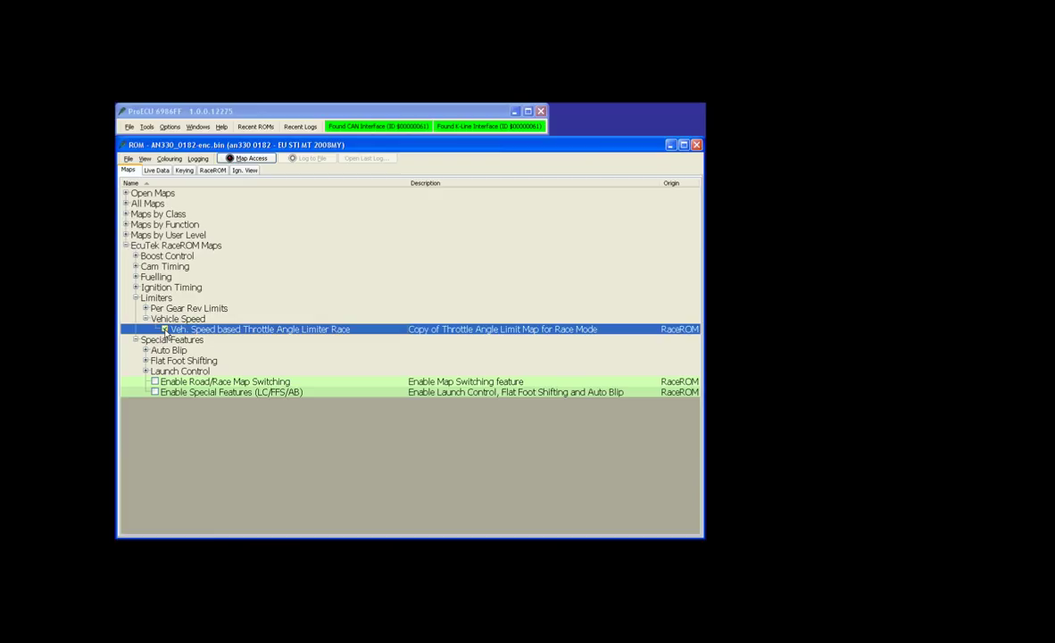
double_click(165, 330)
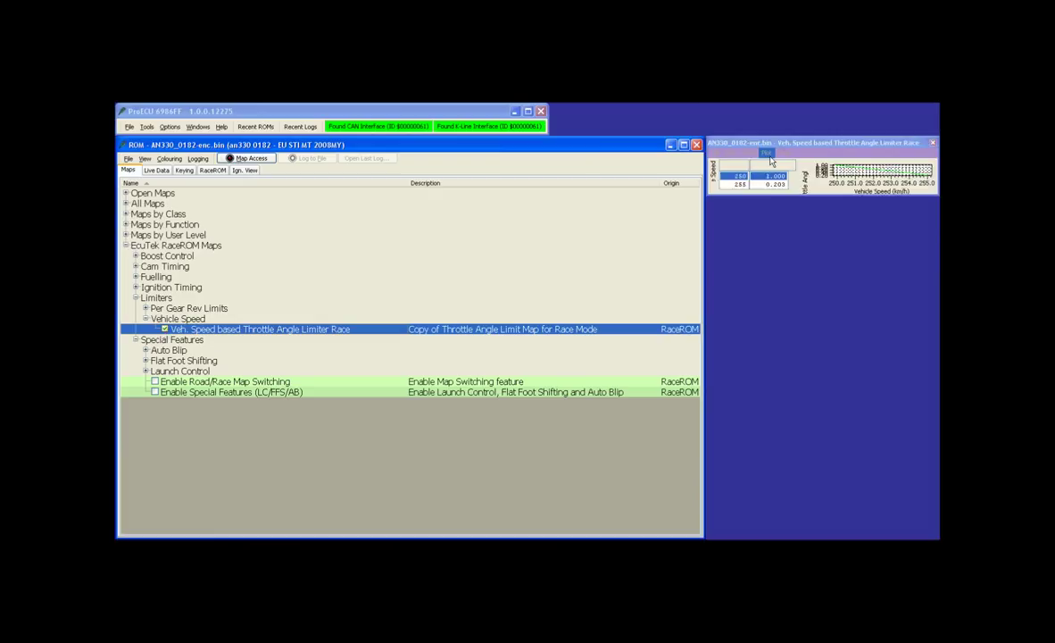
drag(781, 146, 463, 229)
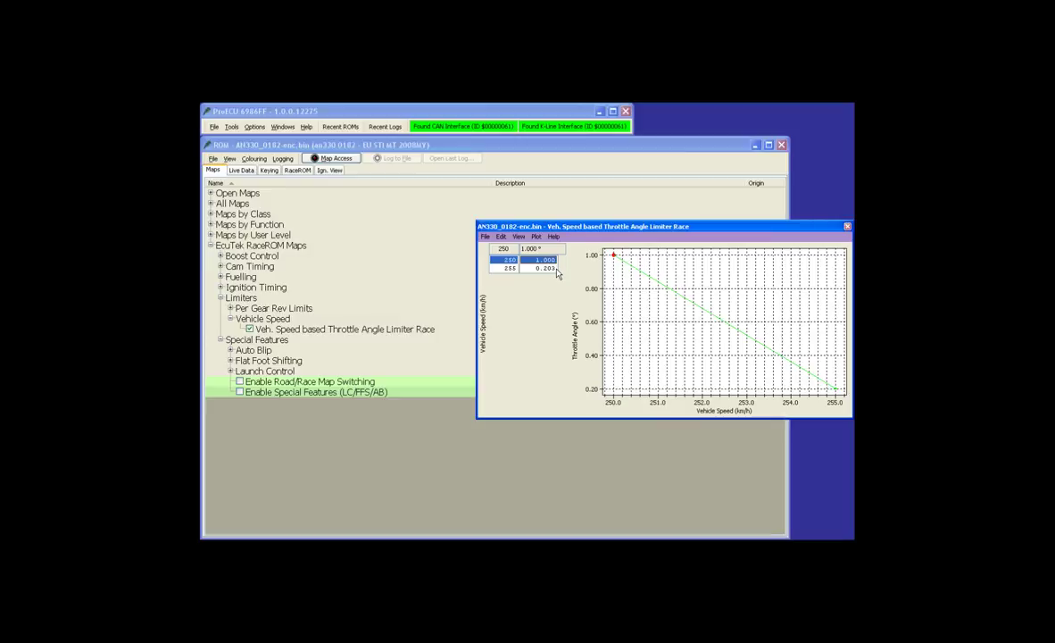
click(507, 269)
key(Up)
click(541, 269)
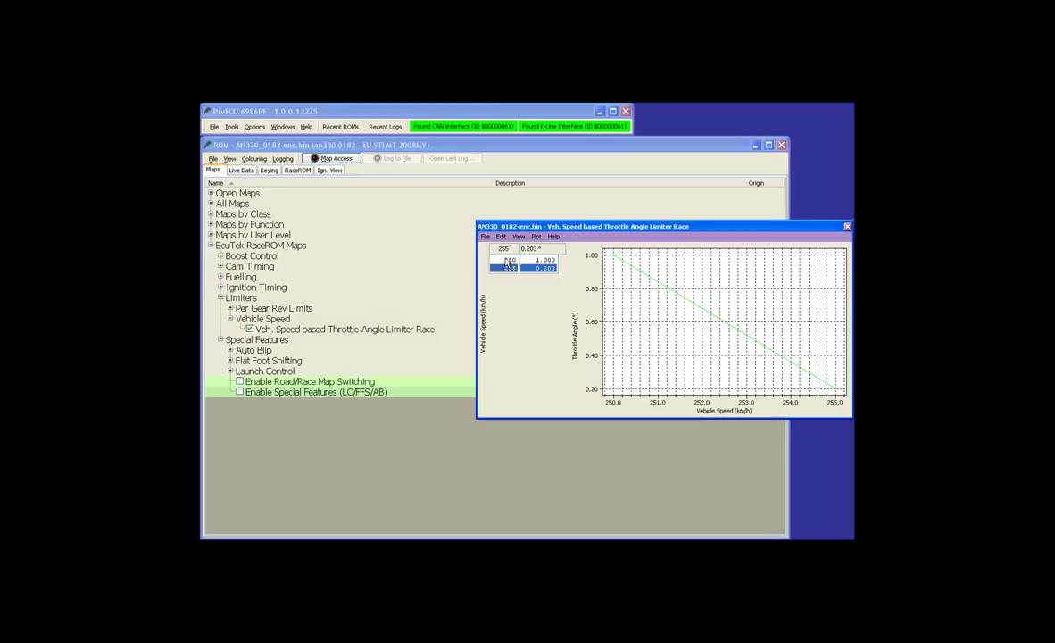
Add -100 to both vehicle speed breakpoints of the race throttle angle limiter map
drag(510, 260, 525, 284)
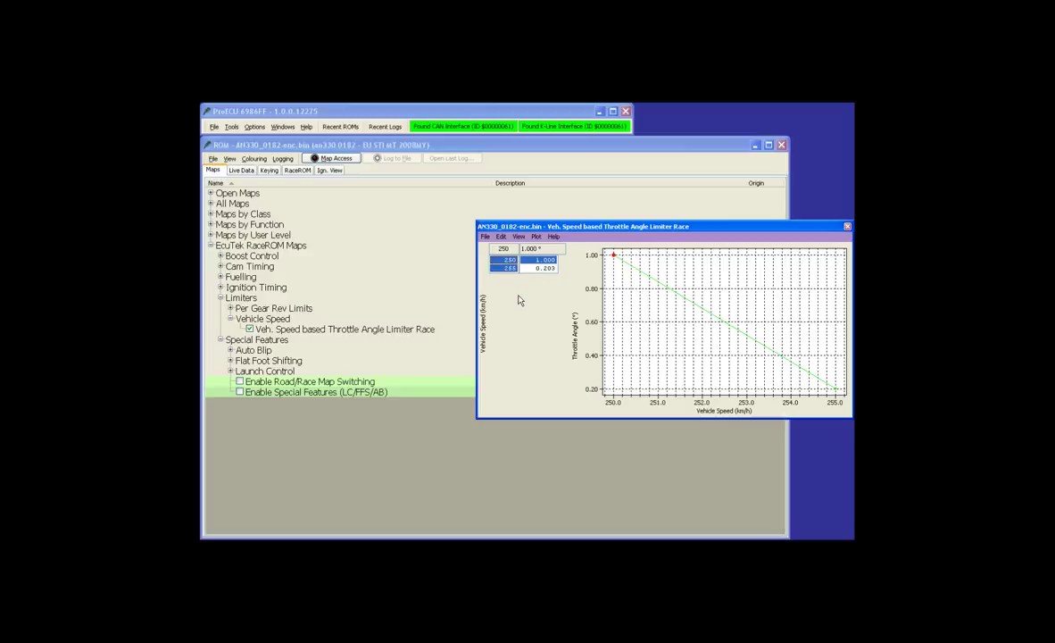
text(a)
text(-100)
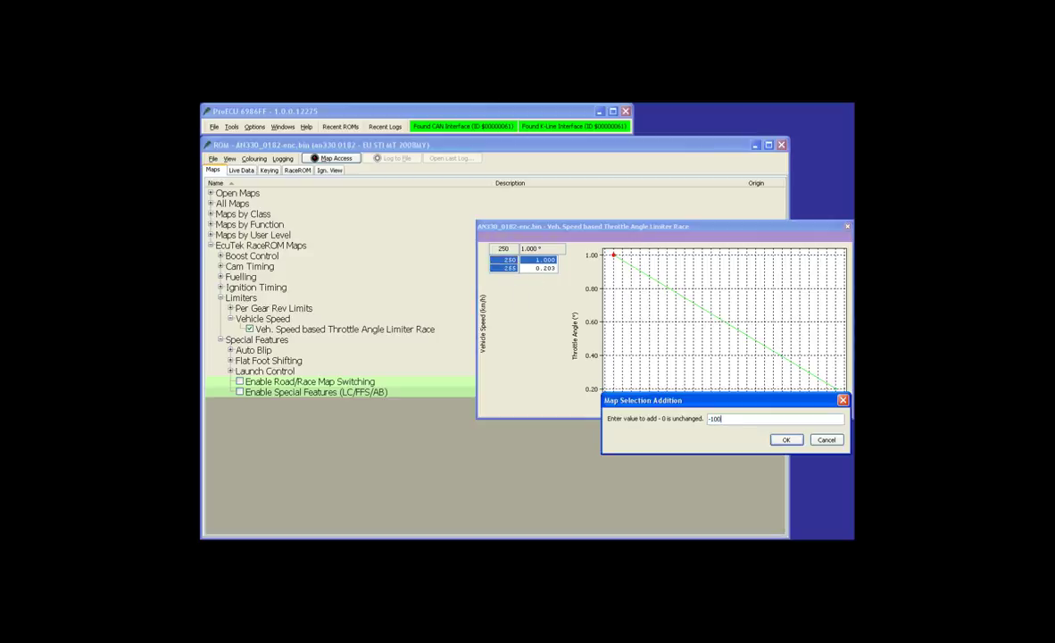
key(Return)
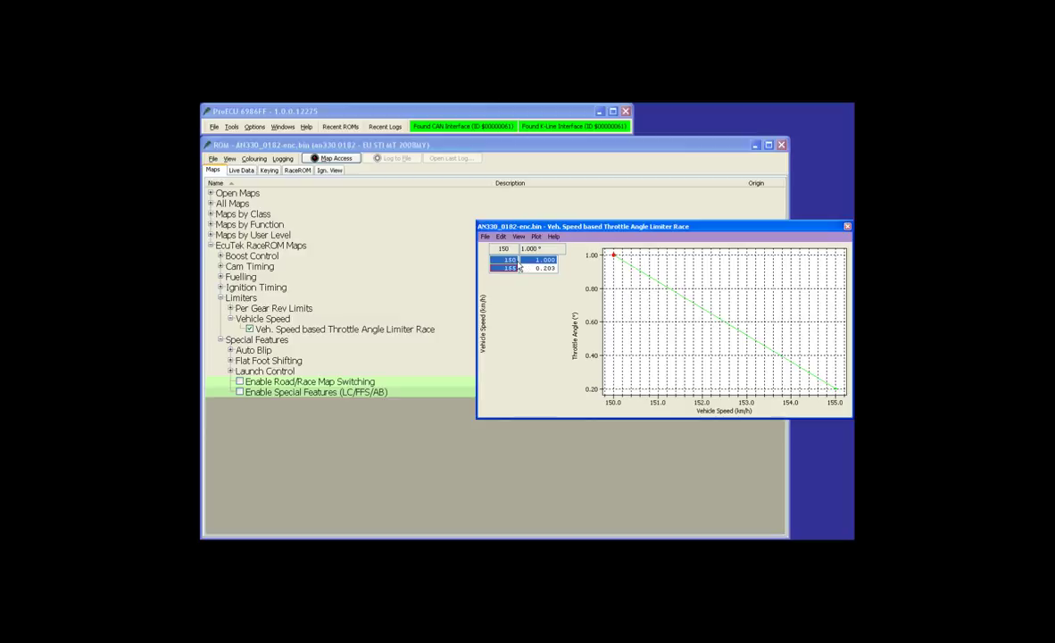
Abandon all changes made to the race throttle angle limiter map
double_click(513, 267)
click(510, 268)
click(502, 236)
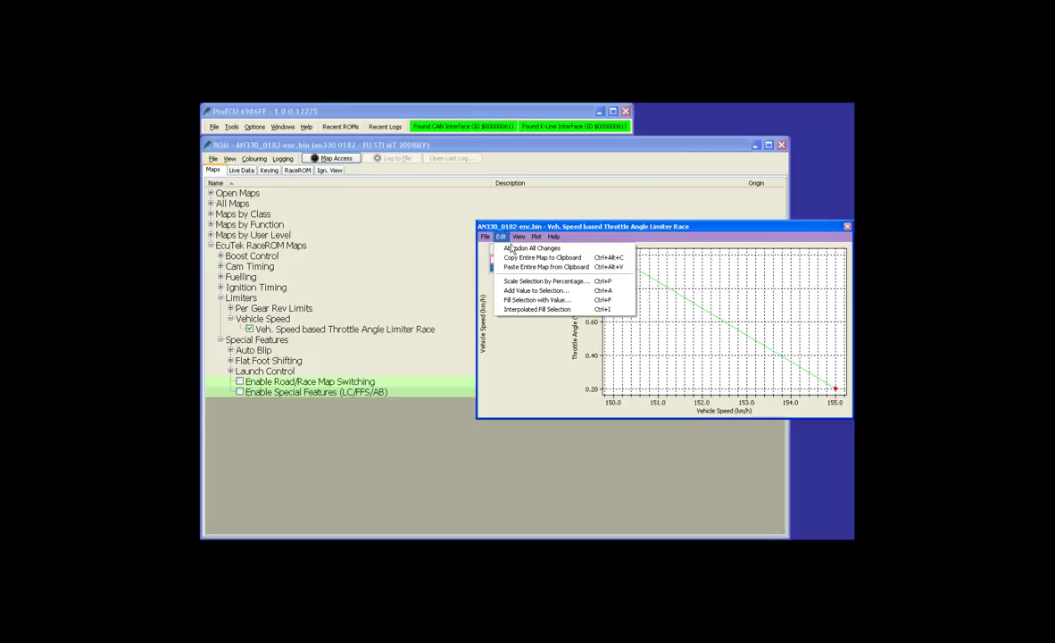
click(532, 248)
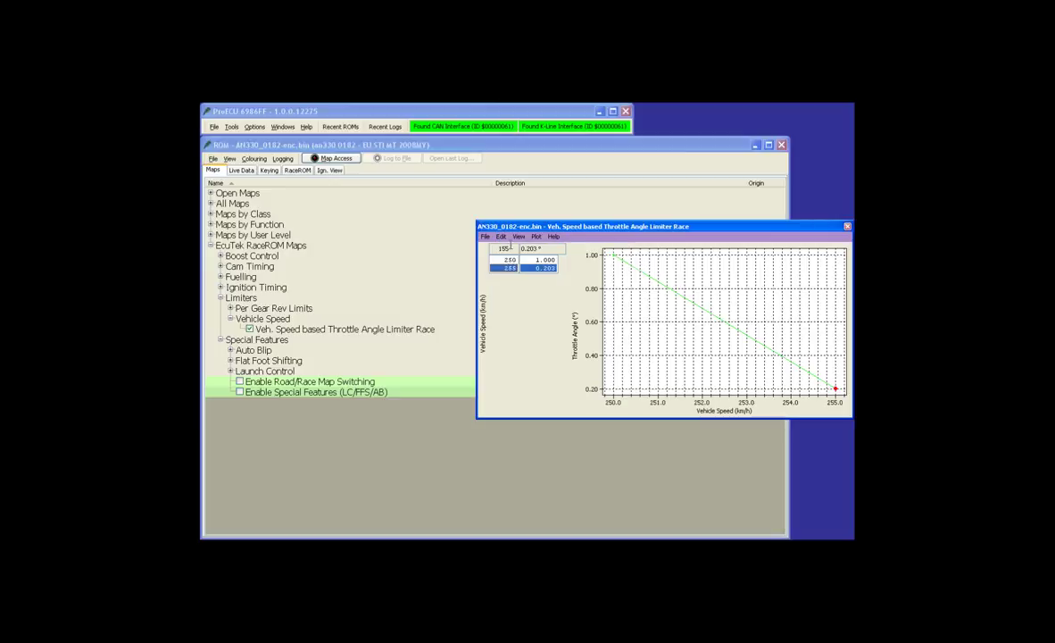